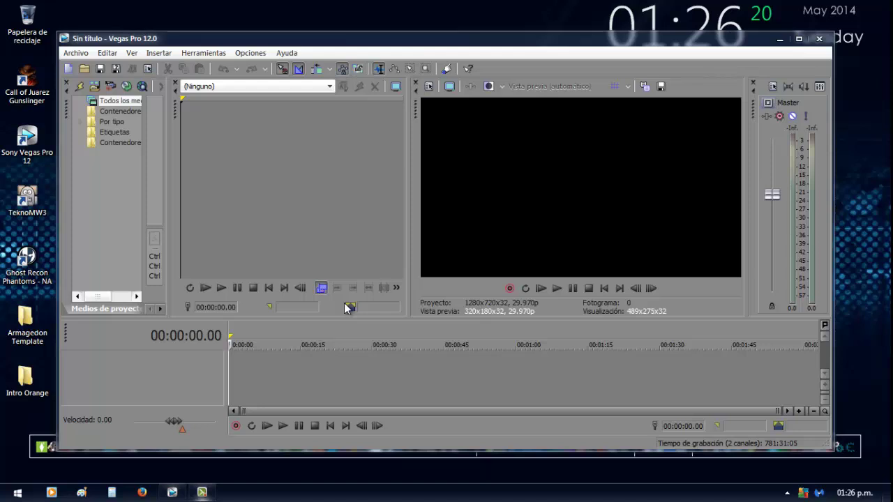
# Show the Archivo menu over the empty 1280x720 untitled project.
pyautogui.click(74, 56)
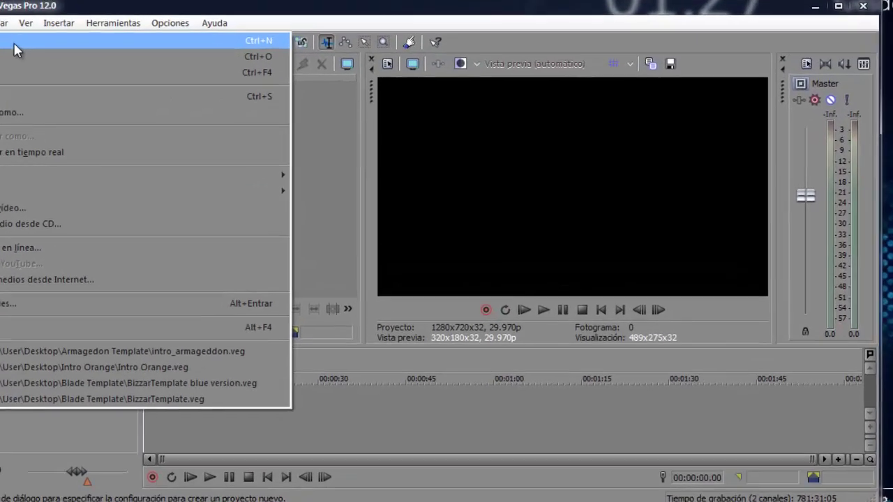
pyautogui.click(84, 67)
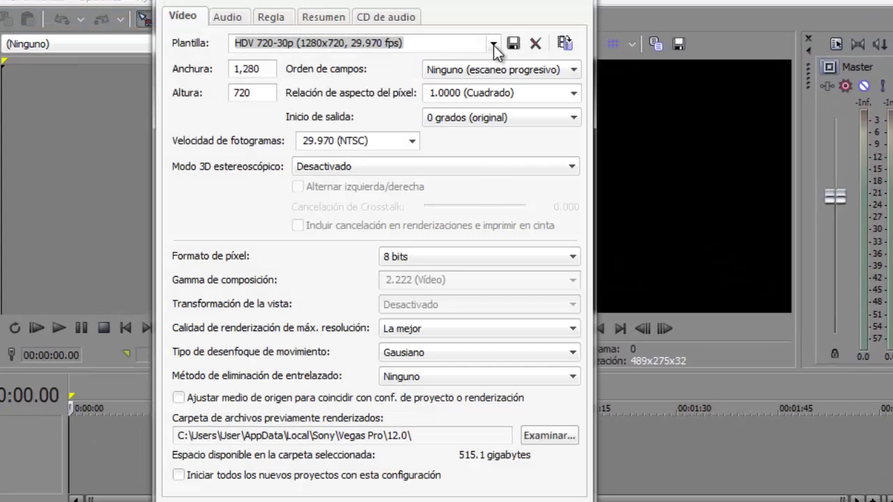
pyautogui.click(493, 43)
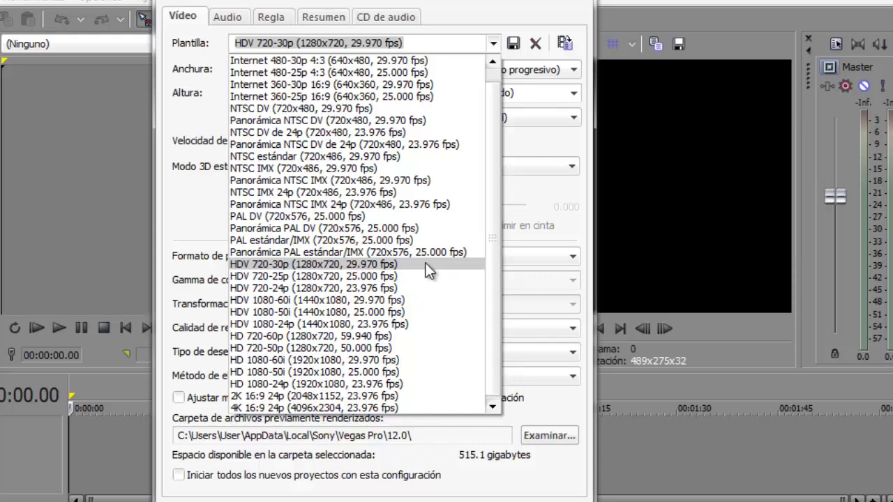
pyautogui.click(464, 469)
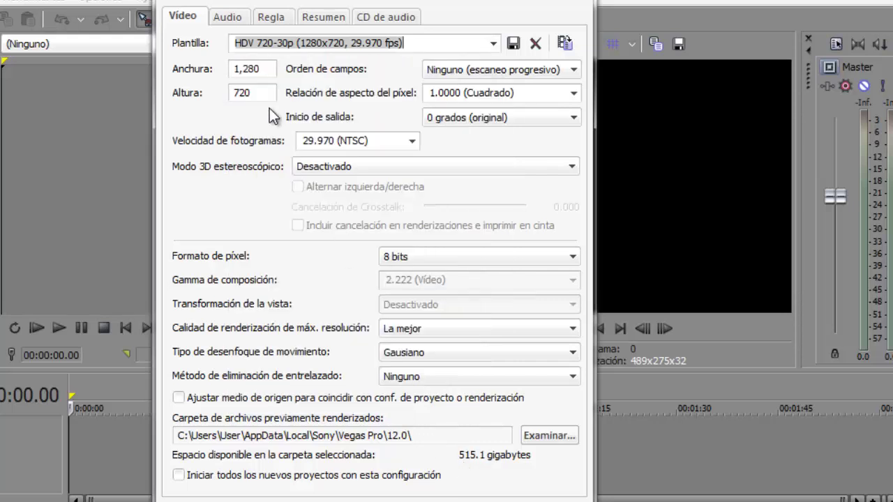
pyautogui.click(438, 256)
pyautogui.click(441, 262)
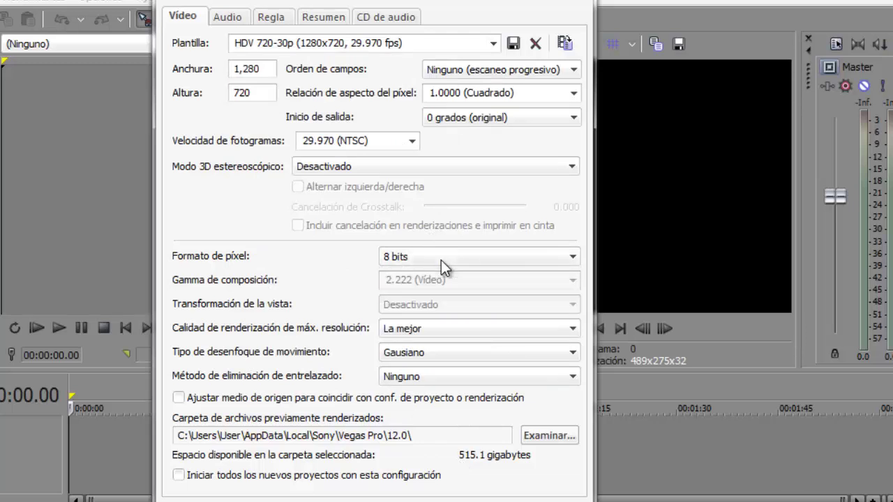
pyautogui.click(444, 331)
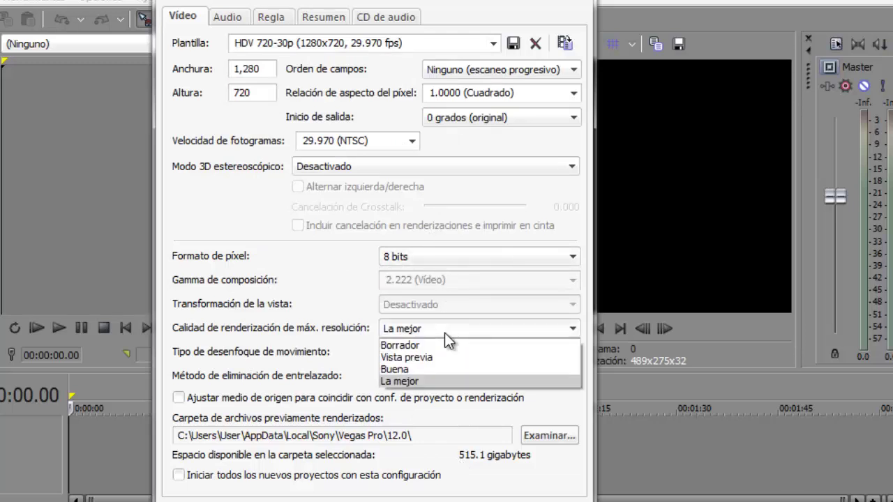
pyautogui.click(447, 335)
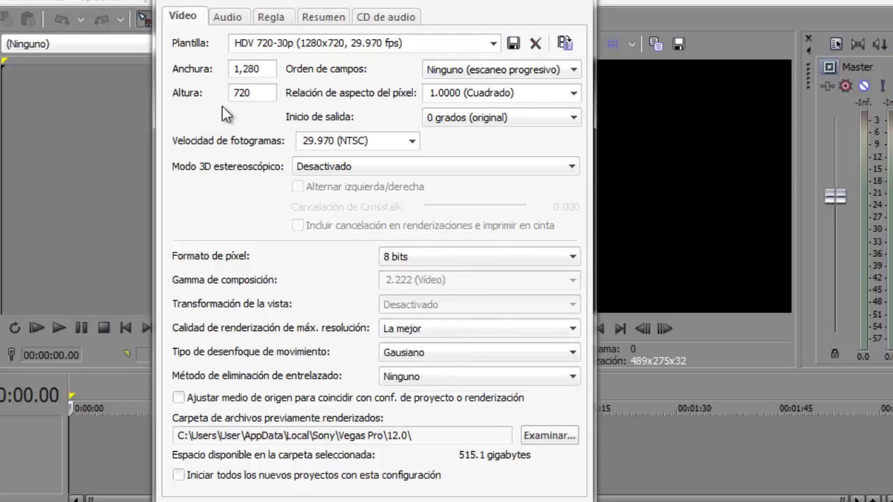
pyautogui.click(222, 21)
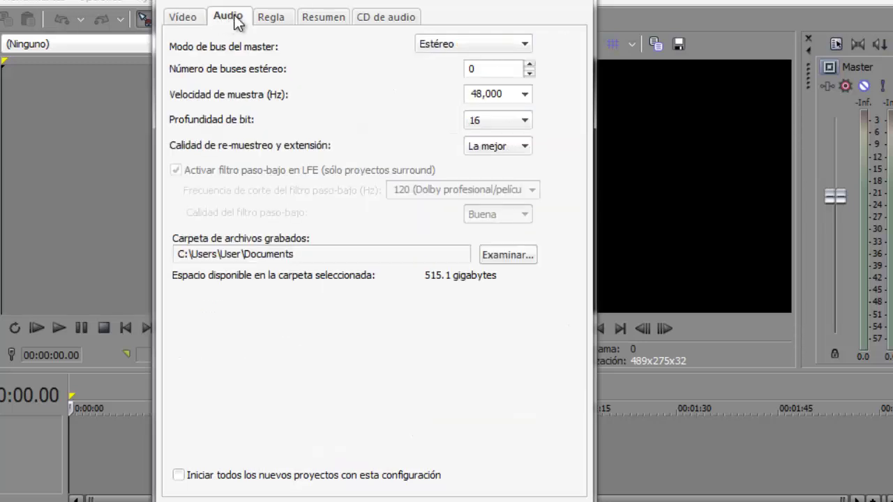
pyautogui.click(272, 21)
pyautogui.click(333, 21)
pyautogui.click(385, 20)
pyautogui.click(192, 19)
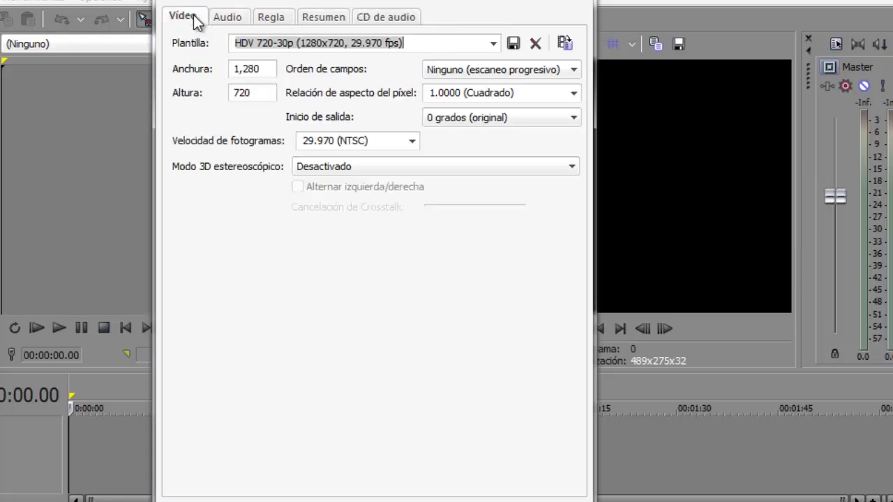
pyautogui.click(578, 1)
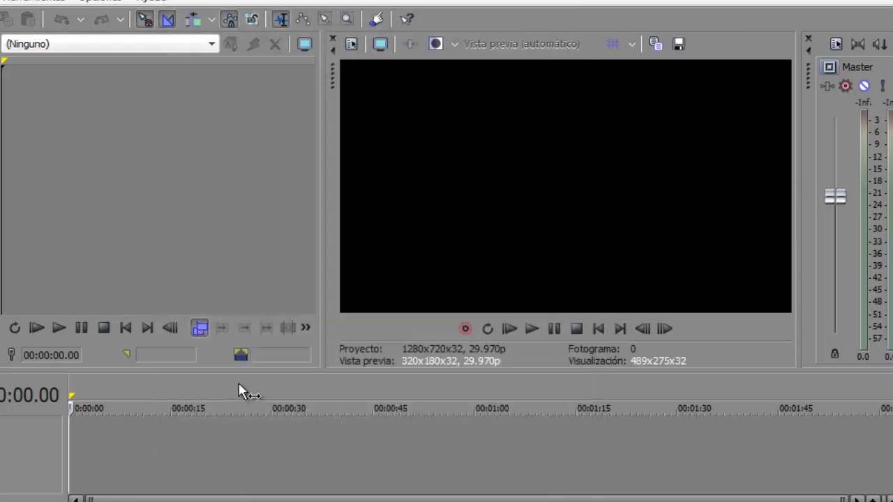
pyautogui.hotkey('alt', 'a')
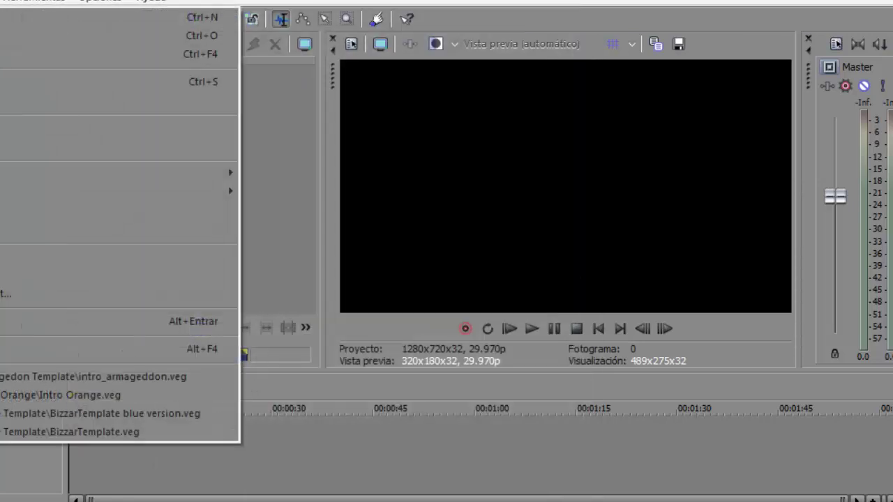
pyautogui.hotkey('alt', 'Return')
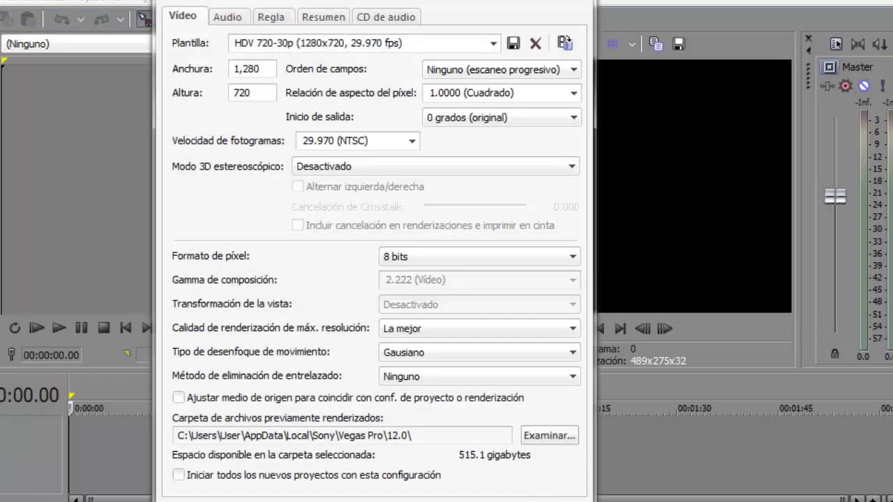
pyautogui.click(583, 498)
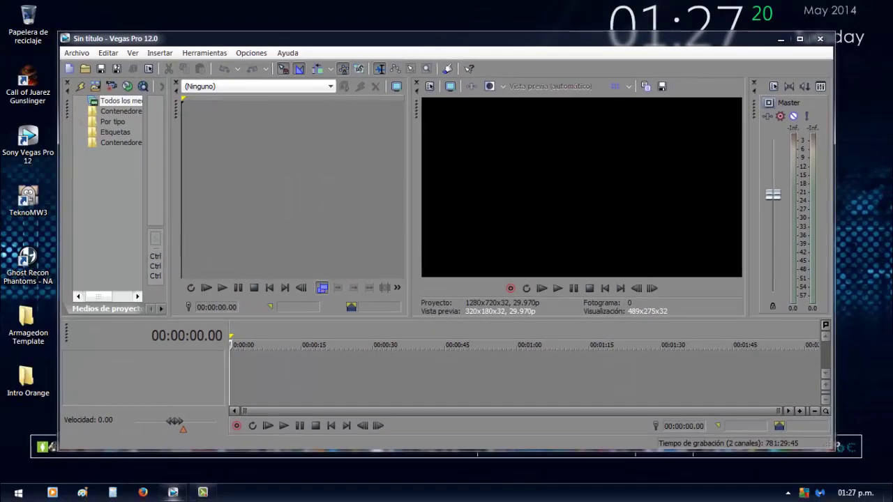
pyautogui.press('super')
# Drag the GAMEPLAYS video from the Vídeos library into Vegas Project Media, then hide Explorer.
pyautogui.click(213, 306)
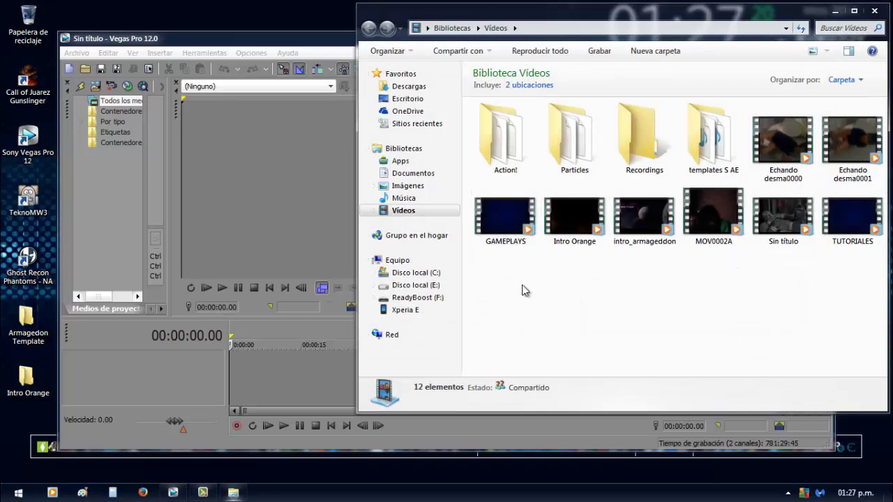
pyautogui.click(504, 218)
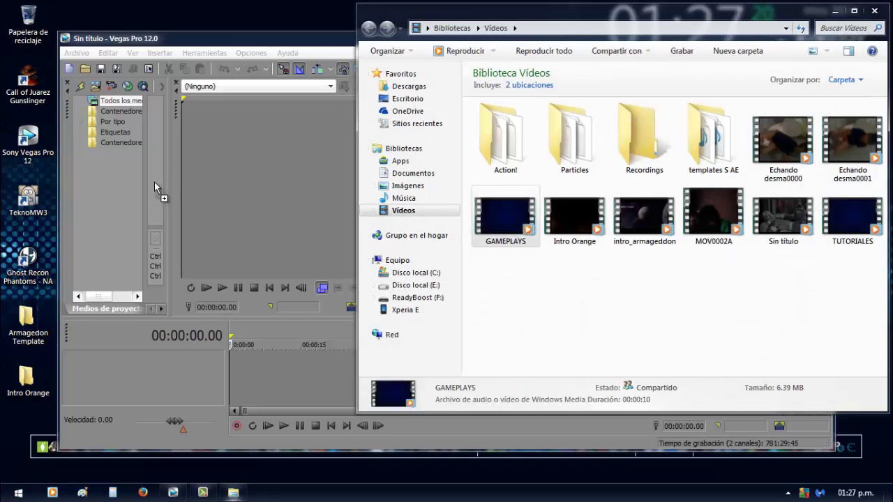
pyautogui.moveTo(154, 182); pyautogui.dragTo(154, 182)
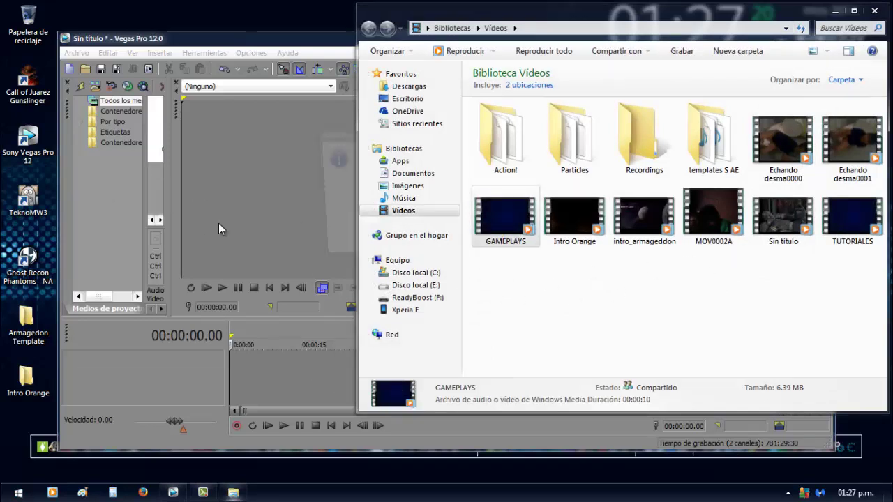
pyautogui.click(835, 11)
pyautogui.click(442, 248)
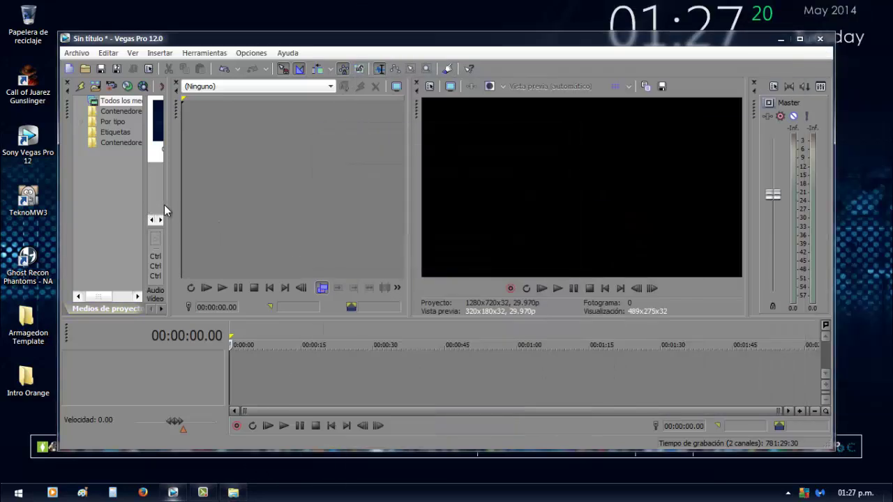
# Place GAMEPLAYS.wmv at 00:00 on the timeline with a 9.29 s loop region over it.
pyautogui.moveTo(169, 205); pyautogui.dragTo(279, 198)
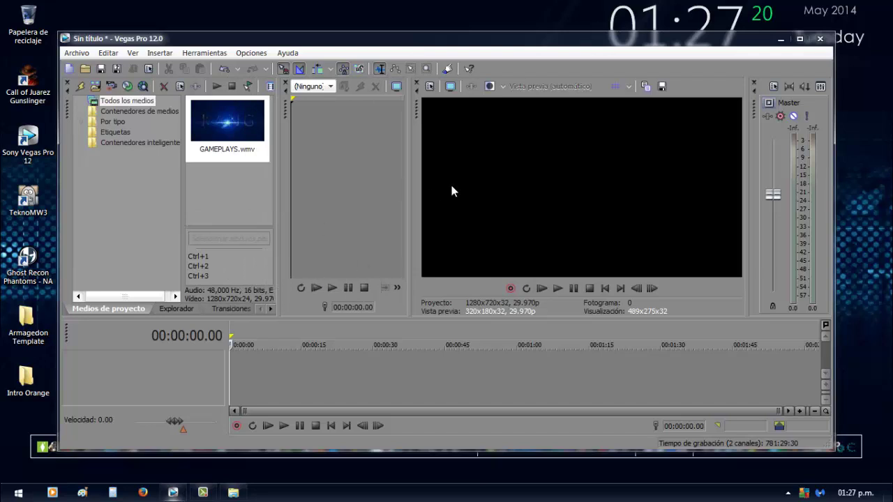
pyautogui.click(800, 38)
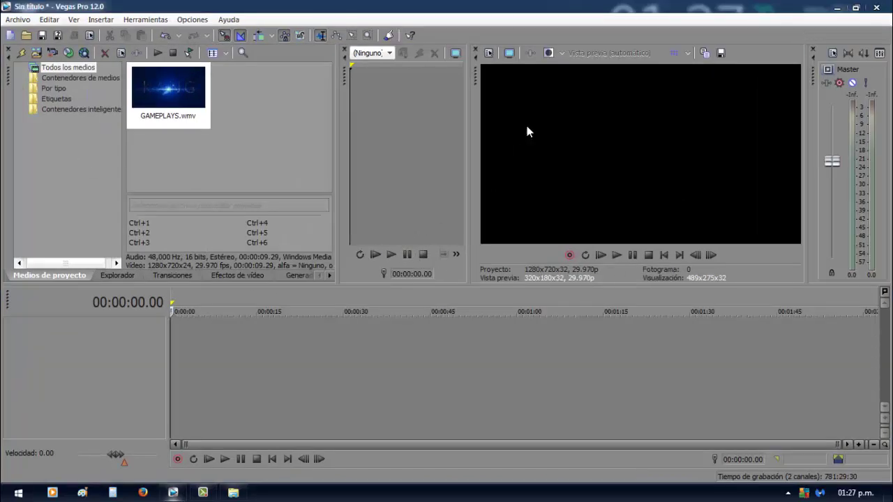
pyautogui.moveTo(166, 91); pyautogui.dragTo(209, 352)
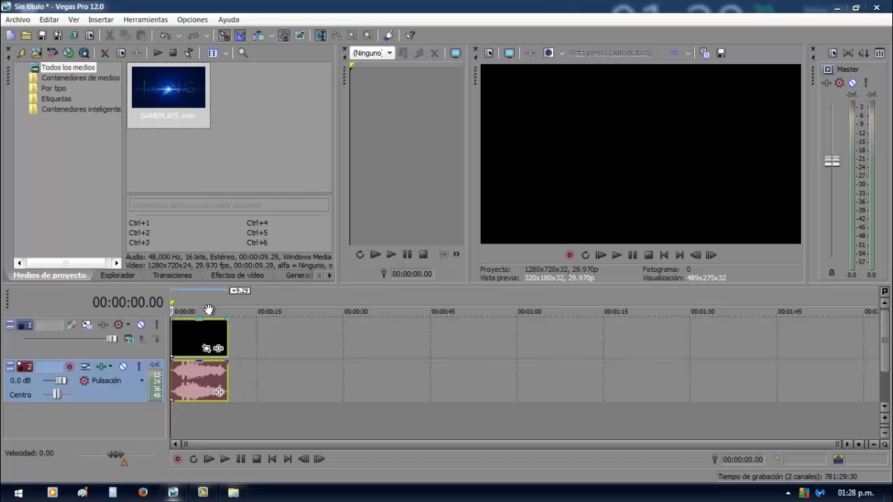
pyautogui.doubleClick(210, 303)
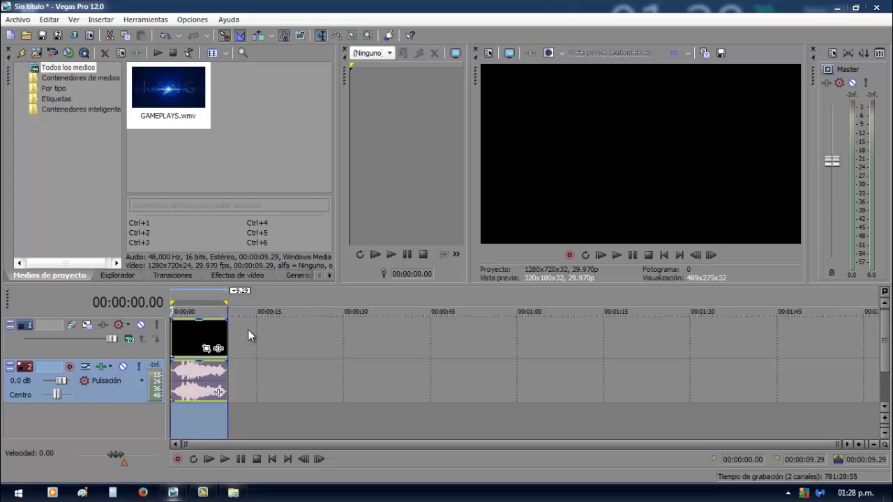
# Preview the intro, pausing playback at 00:00:07.01.
pyautogui.click(617, 256)
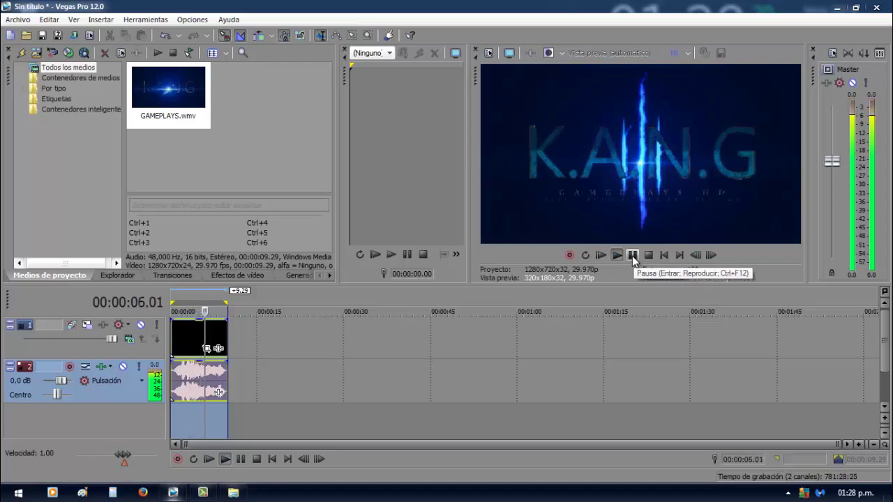
pyautogui.click(632, 256)
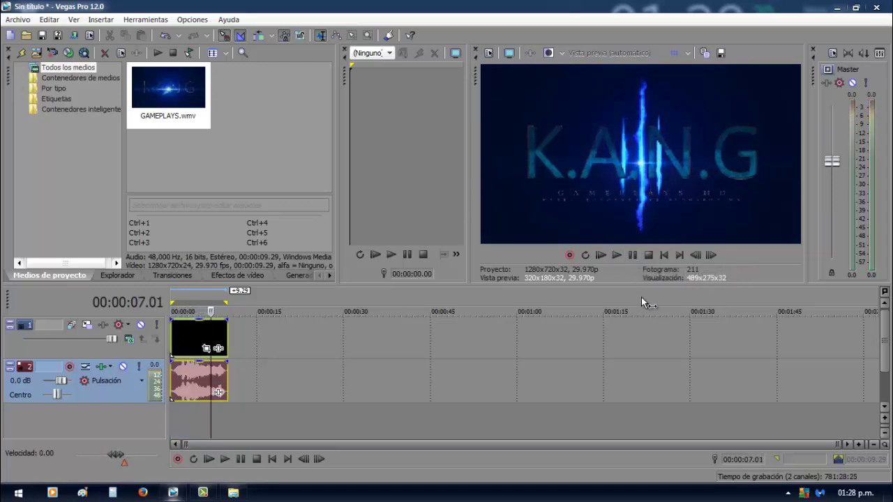
pyautogui.click(27, 19)
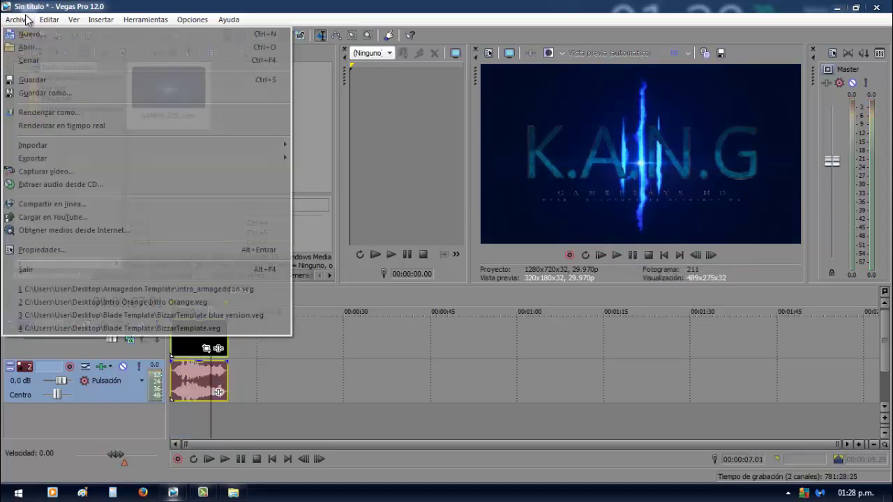
# Choose the Windows Media Video V11 template 'Vídeo HD 720-30p a 6 Mbps' and customize it.
pyautogui.click(80, 111)
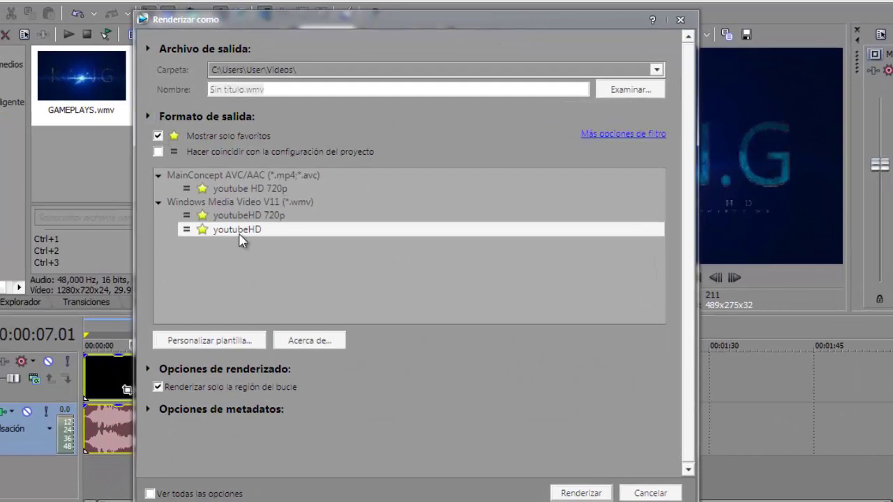
pyautogui.click(158, 135)
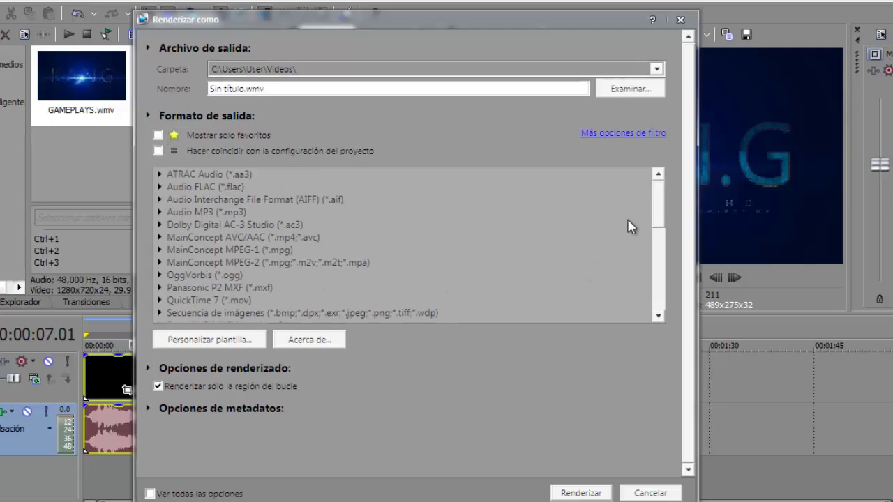
pyautogui.moveTo(659, 222); pyautogui.dragTo(659, 358)
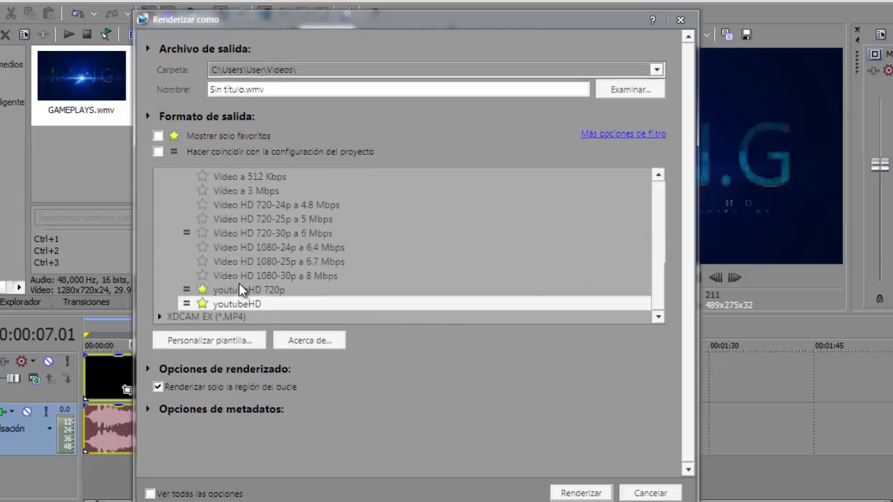
pyautogui.scroll(4, 304, 274)
pyautogui.scroll(-2, 279, 273)
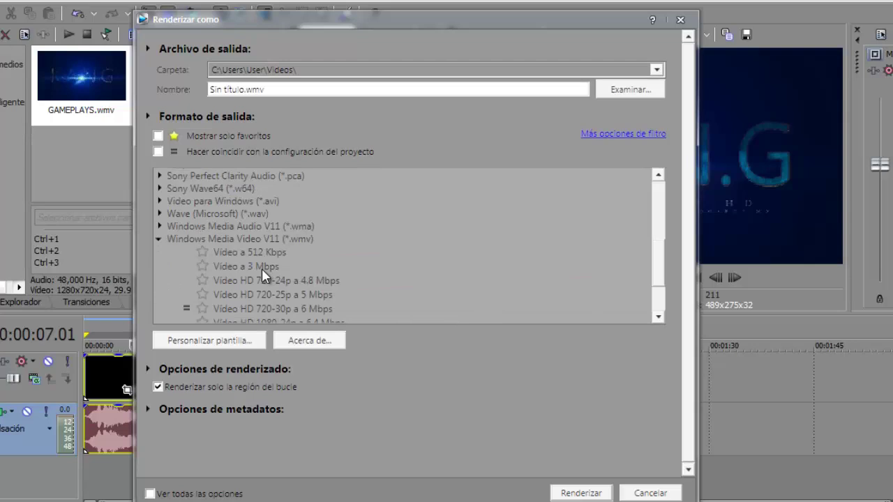
pyautogui.click(159, 238)
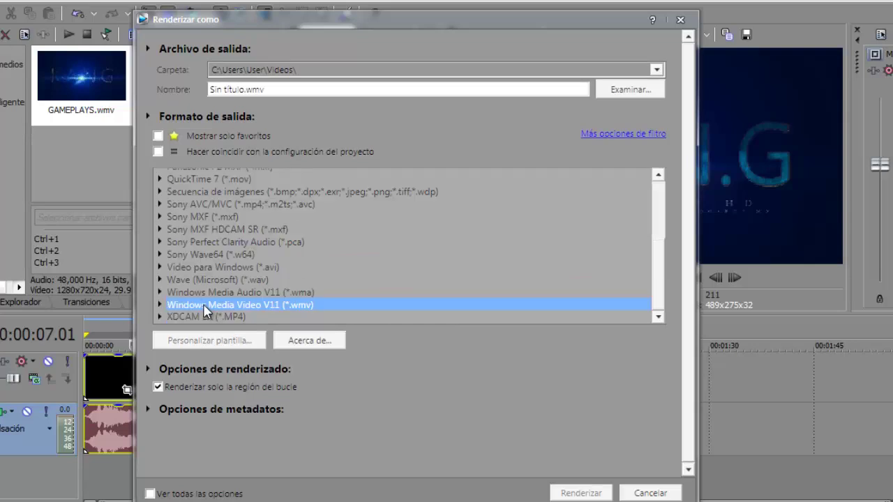
pyautogui.click(160, 304)
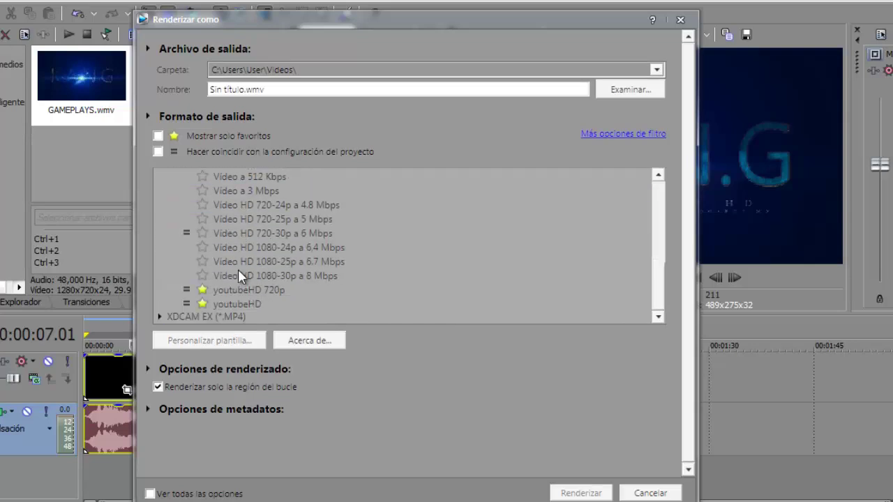
pyautogui.click(287, 232)
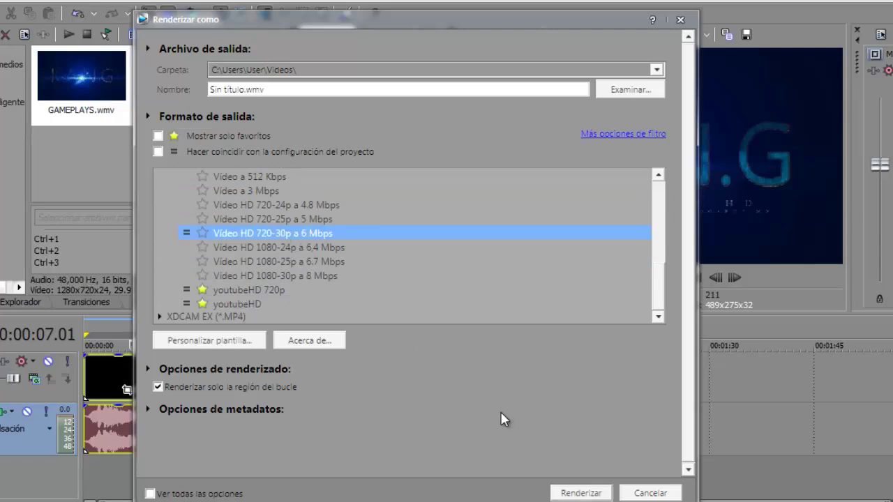
pyautogui.click(213, 340)
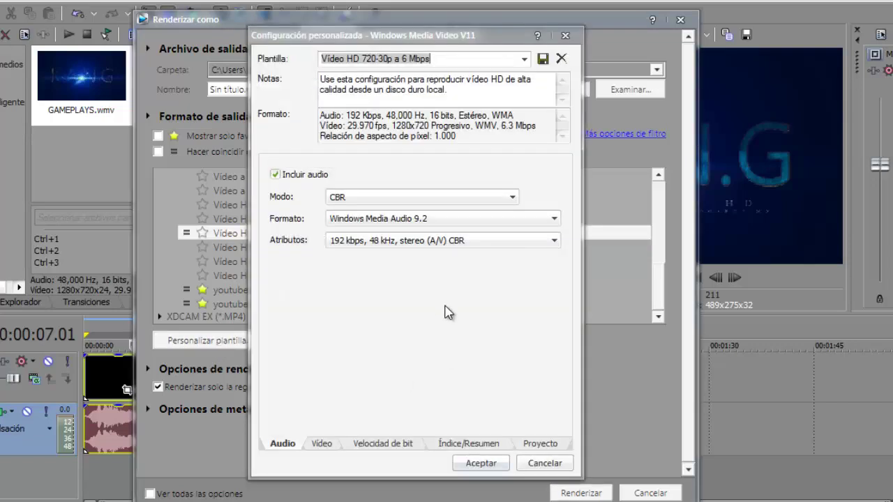
# Set audio to 128 kbps, 48 kHz stereo, keeping video at 1280x720 and 29.970 fps.
pyautogui.click(432, 248)
pyautogui.click(433, 245)
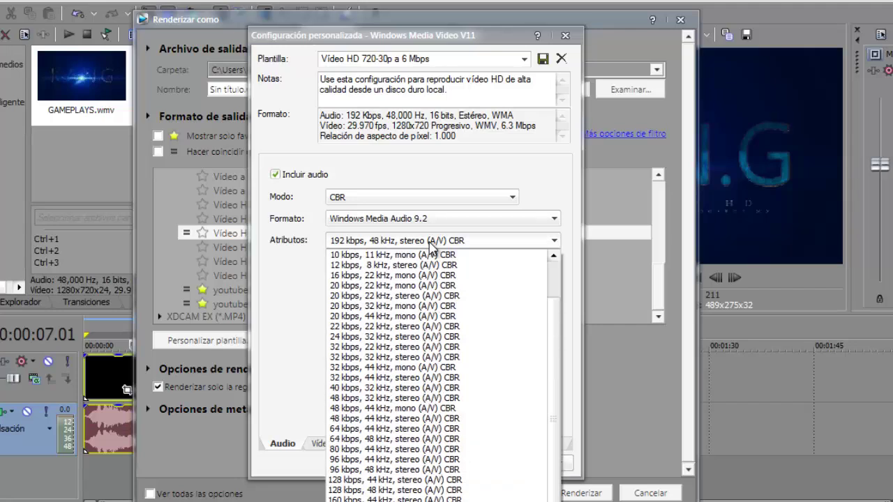
pyautogui.click(449, 491)
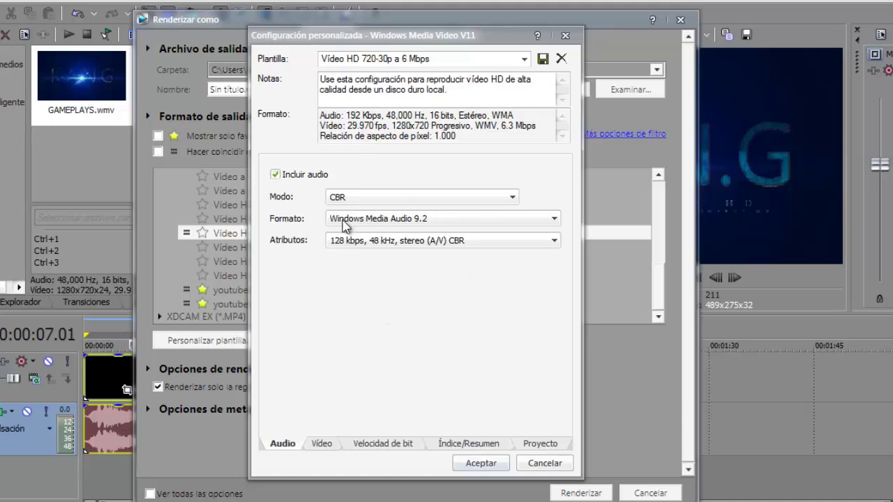
pyautogui.click(321, 445)
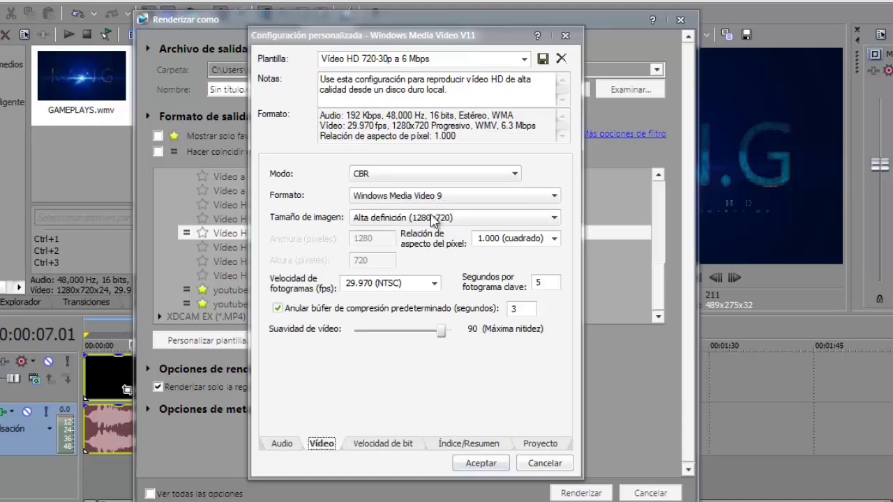
pyautogui.click(434, 283)
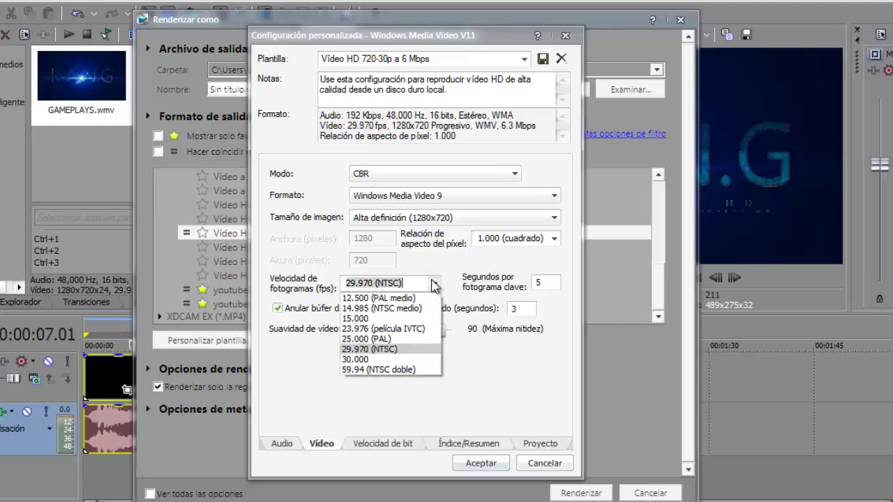
pyautogui.click(434, 283)
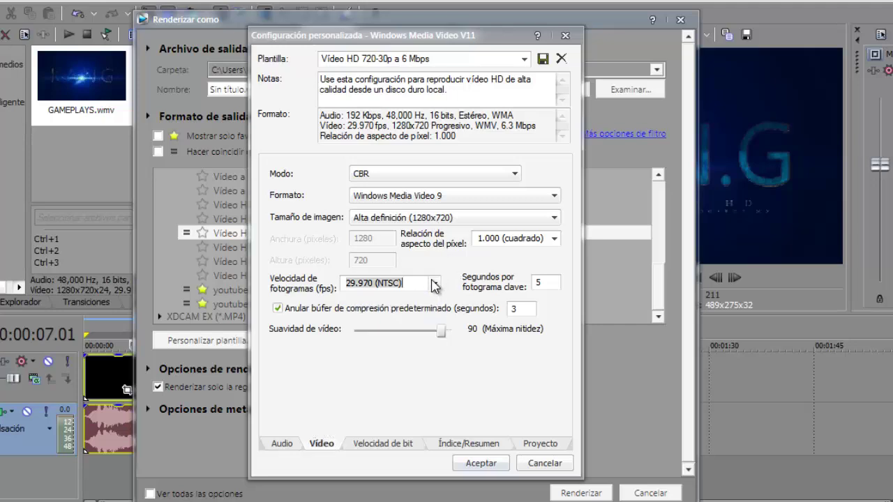
pyautogui.click(445, 218)
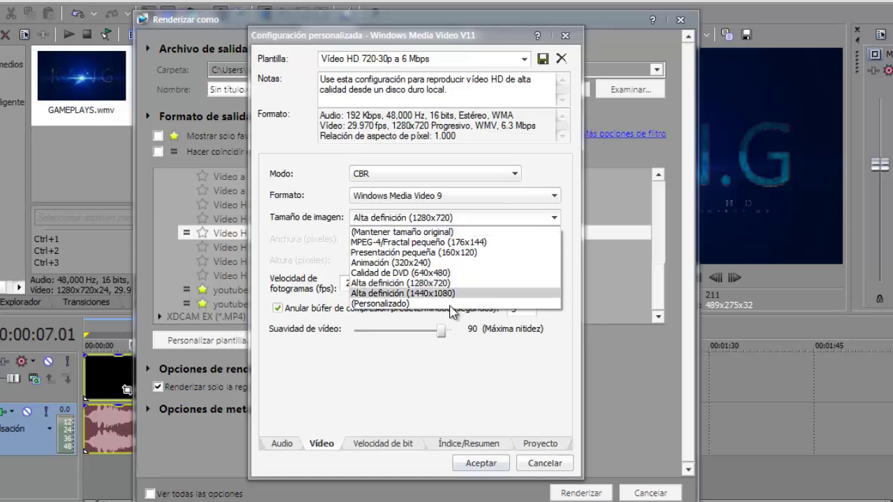
pyautogui.click(456, 389)
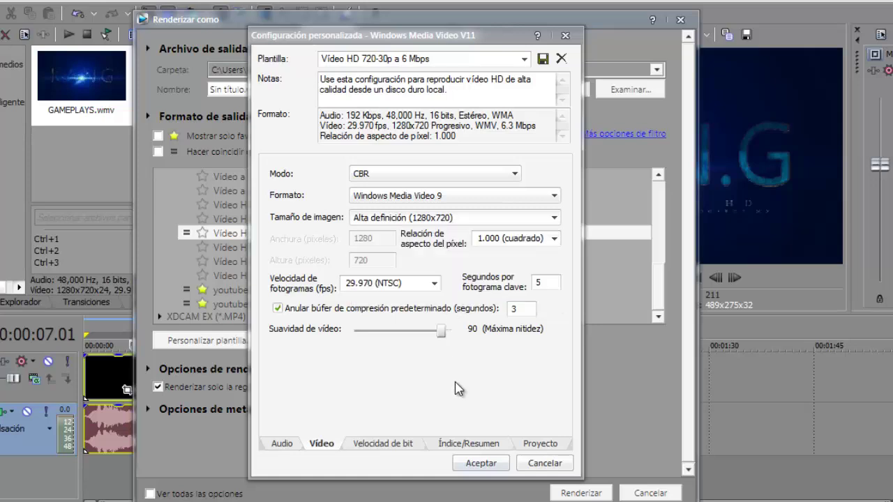
# Lower the local network bitrate from 6 M to 2M and confirm the modified template.
pyautogui.click(401, 447)
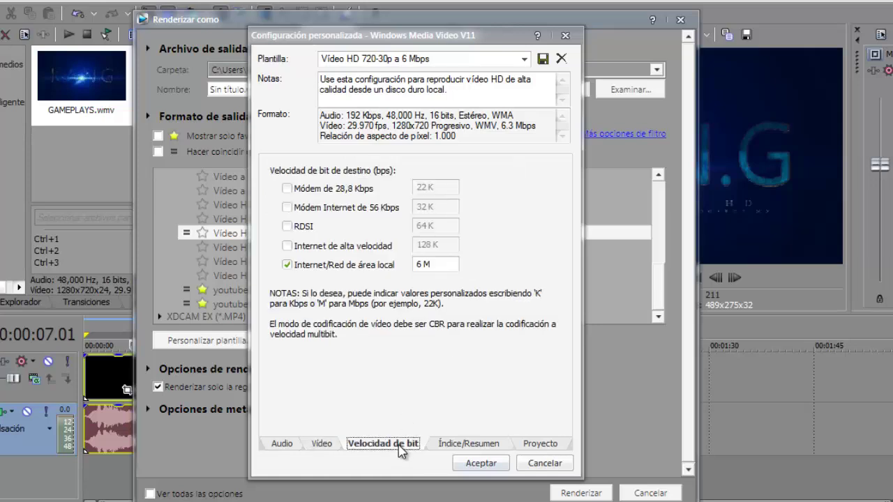
pyautogui.click(421, 265)
pyautogui.press('BackSpace')
pyautogui.write('2')
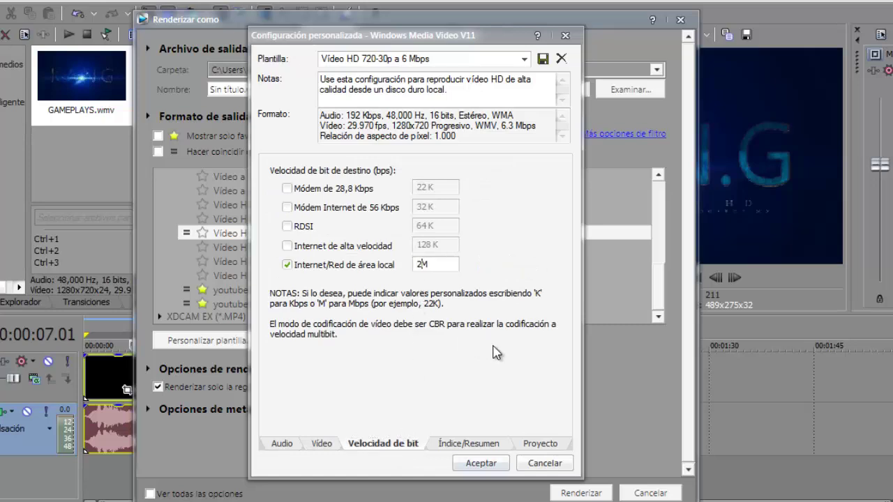
pyautogui.press('Return')
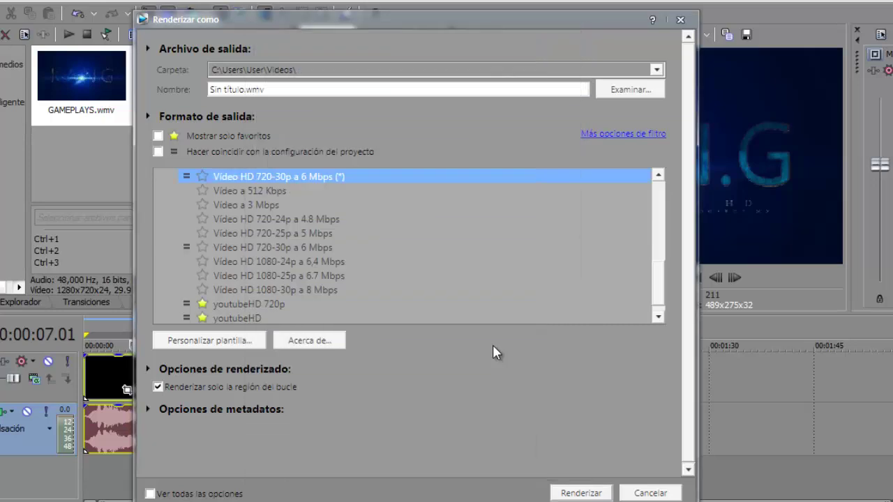
pyautogui.scroll(-1, 313, 241)
pyautogui.scroll(3, 321, 282)
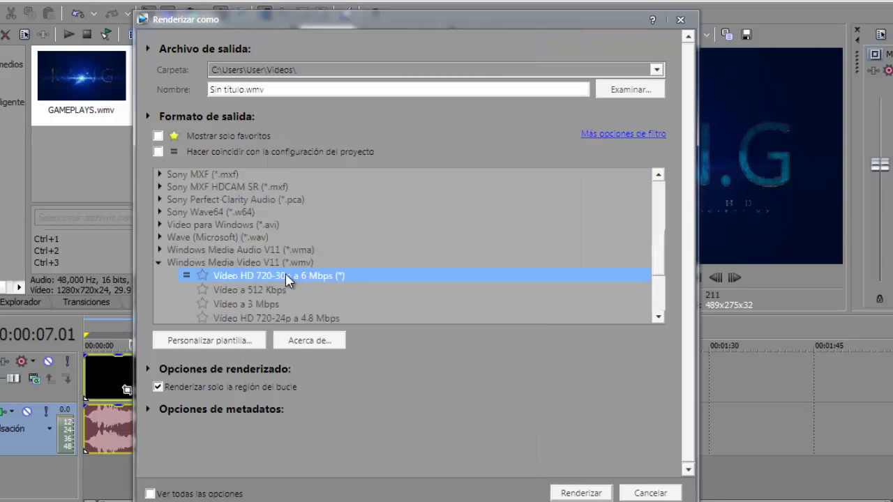
pyautogui.scroll(-1, 286, 275)
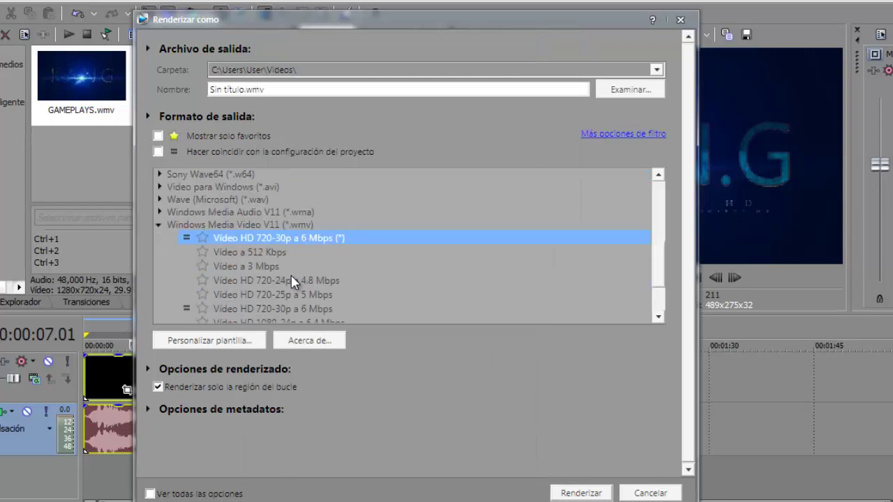
# Reopen the modified template to verify the 2 M bitrate and view the index fields.
pyautogui.click(247, 348)
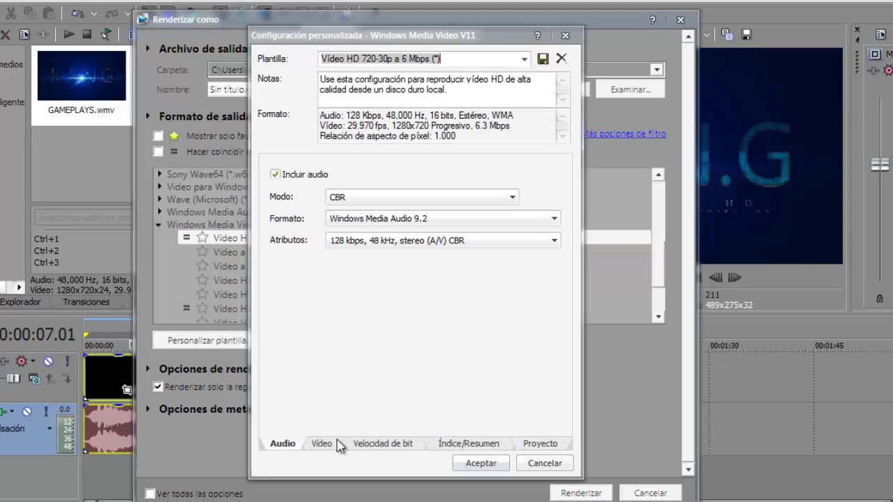
pyautogui.click(326, 445)
pyautogui.click(355, 444)
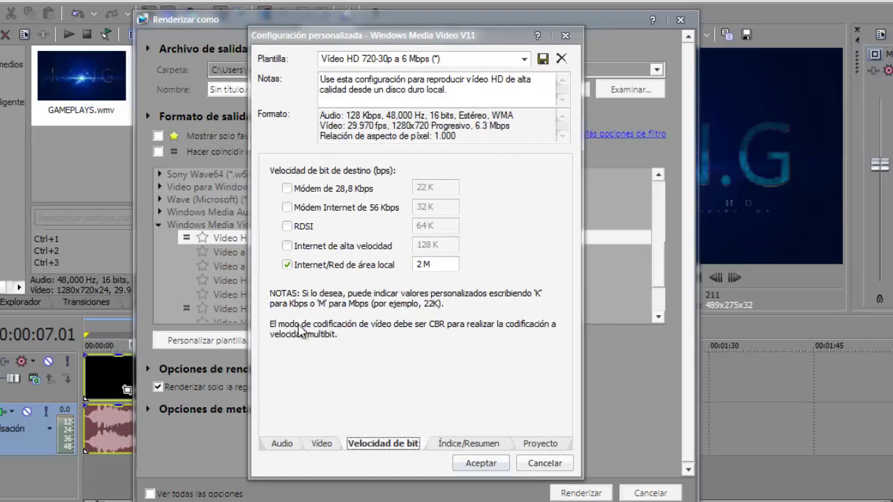
pyautogui.click(479, 446)
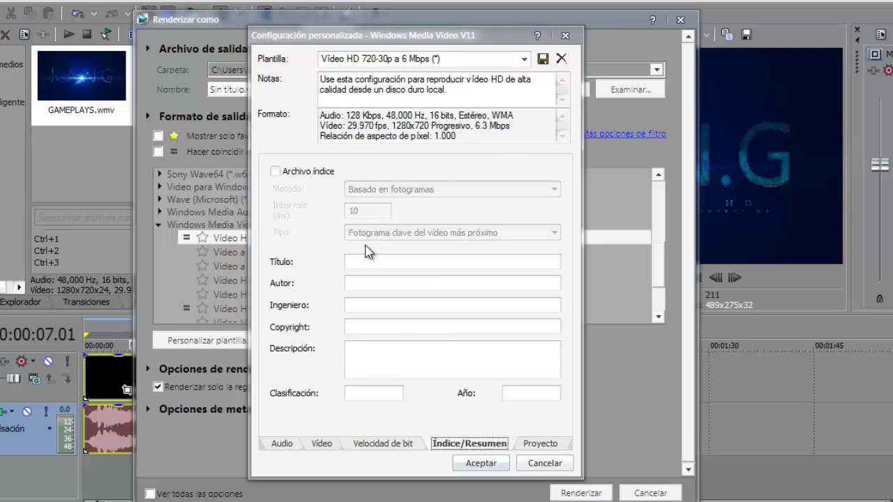
pyautogui.click(389, 328)
pyautogui.click(376, 304)
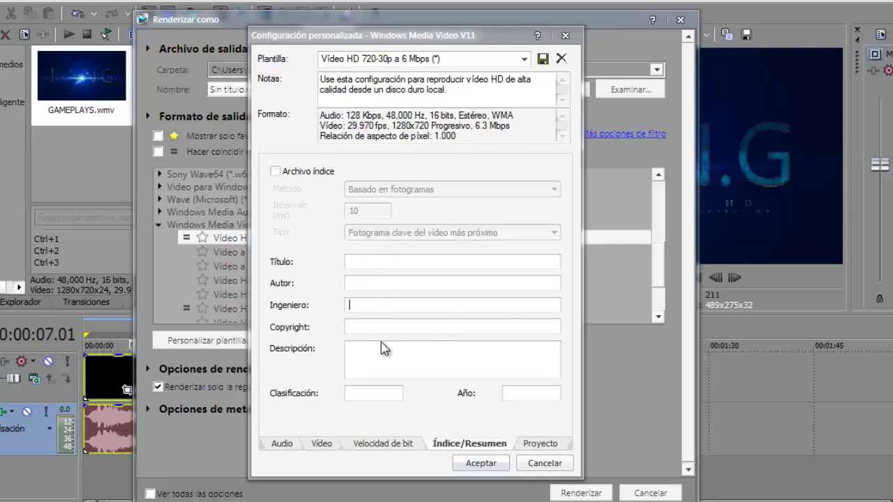
# Set project render quality to Lo mejor, keep colour space Predeterminado, and accept.
pyautogui.click(540, 445)
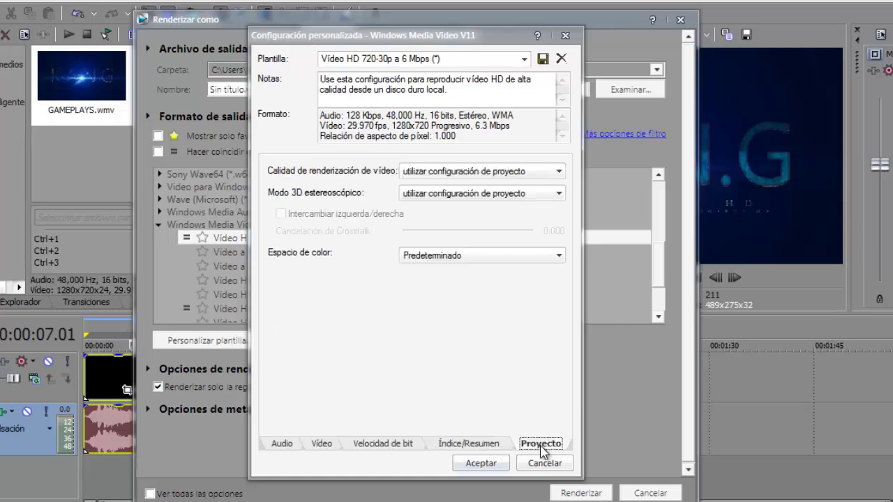
pyautogui.click(468, 257)
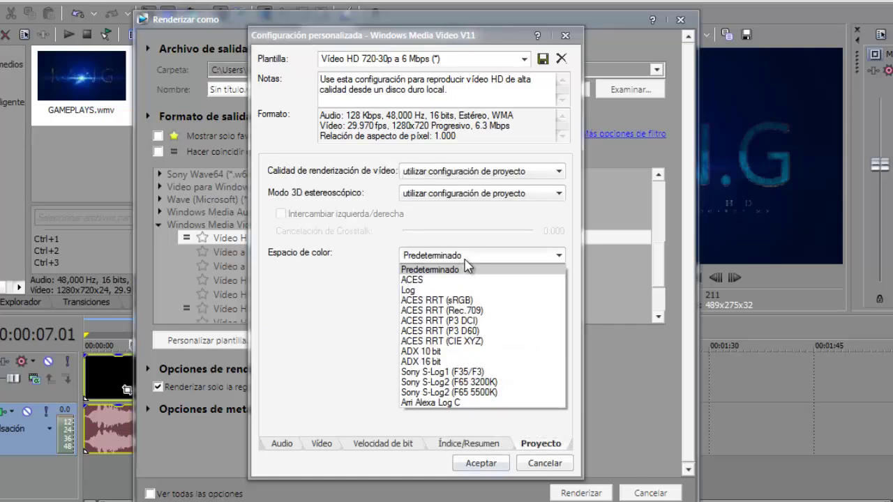
pyautogui.click(465, 261)
pyautogui.click(466, 171)
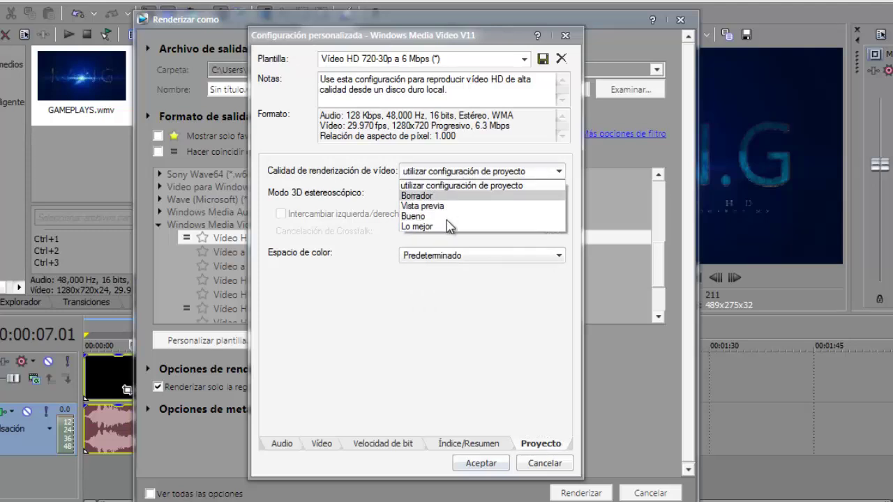
pyautogui.click(441, 227)
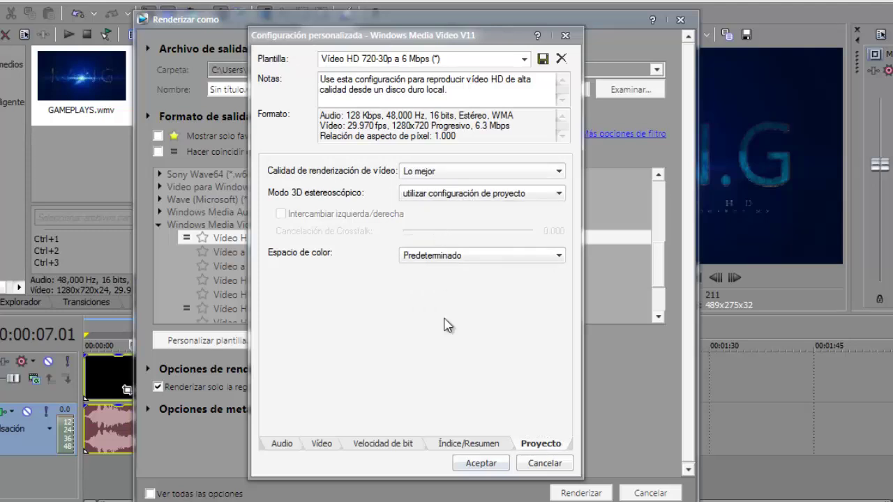
pyautogui.click(497, 462)
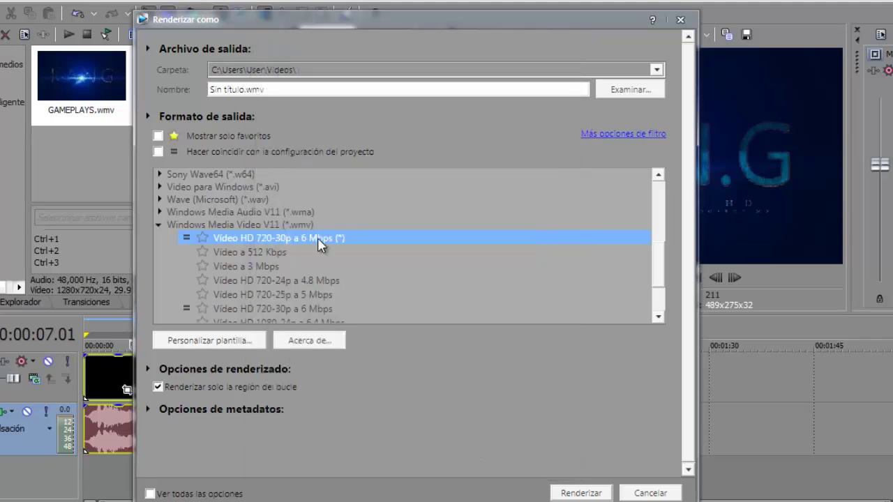
# Save the custom settings as a template named edtr.
pyautogui.click(245, 342)
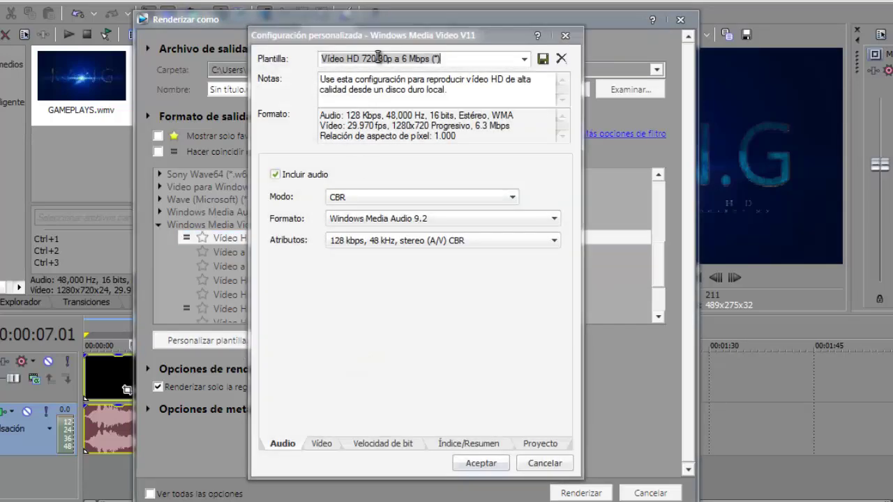
pyautogui.write('edtr')
pyautogui.press('Return')
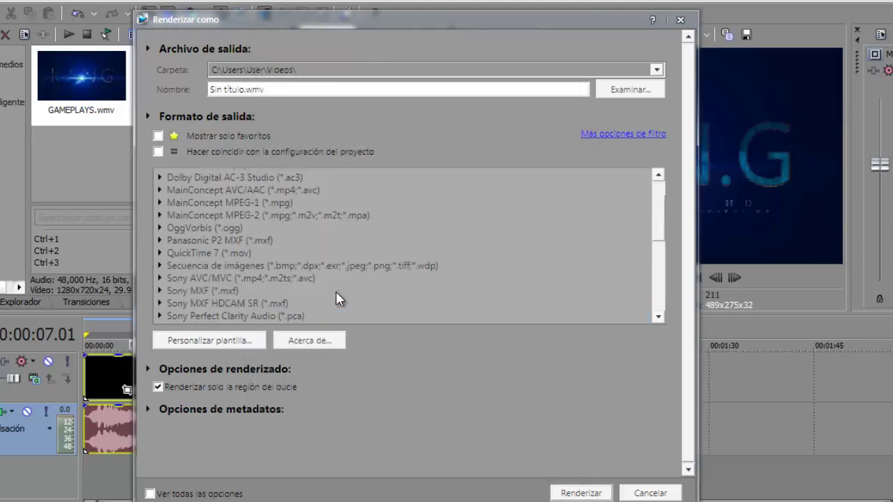
# Star edtr as a favourite, show only favourites, and select edtr for rendering.
pyautogui.click(159, 190)
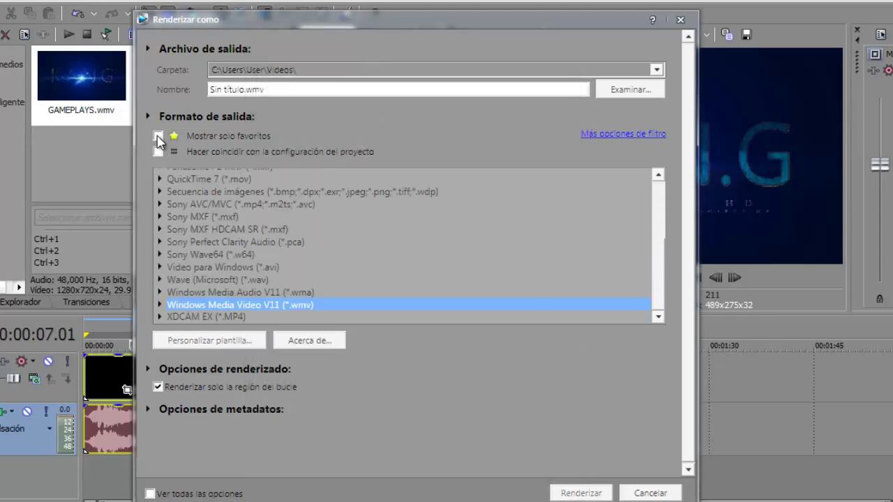
pyautogui.click(158, 137)
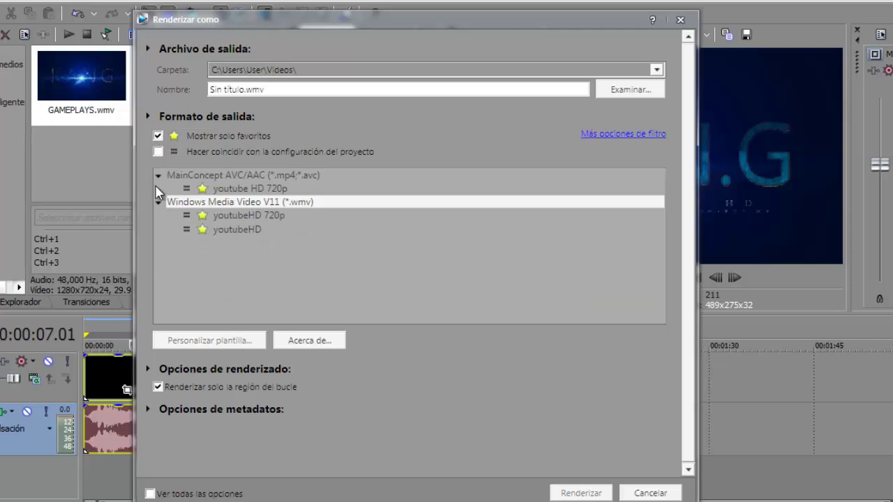
pyautogui.click(158, 136)
pyautogui.click(158, 304)
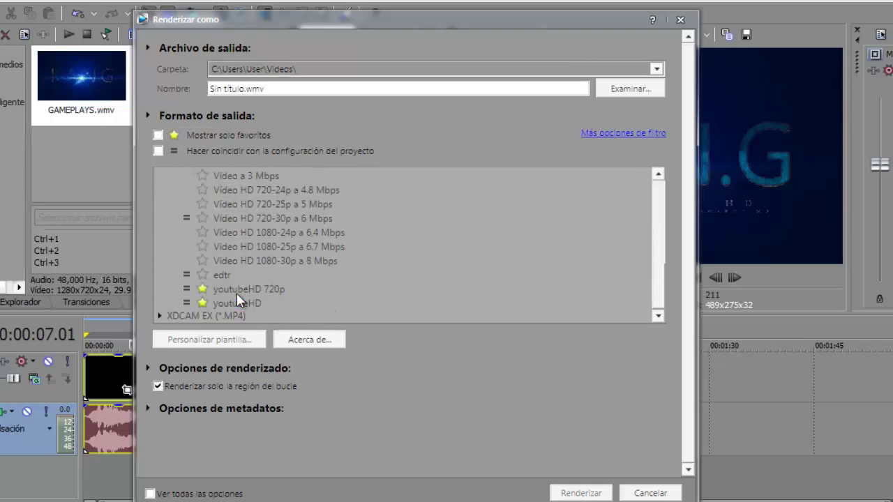
pyautogui.click(203, 275)
pyautogui.click(159, 135)
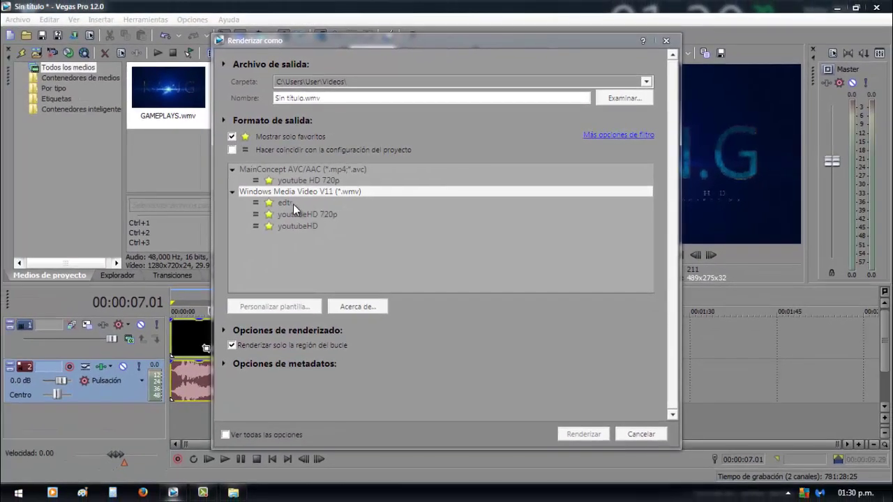
pyautogui.click(286, 203)
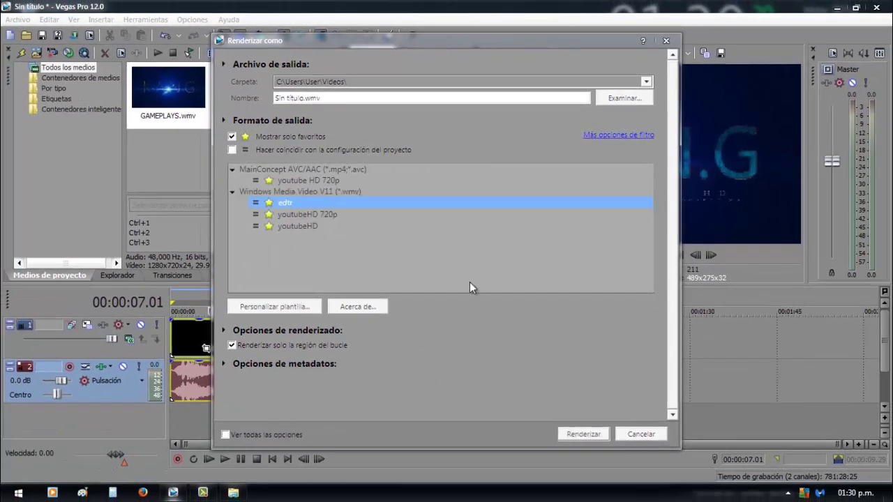
pyautogui.press('super')
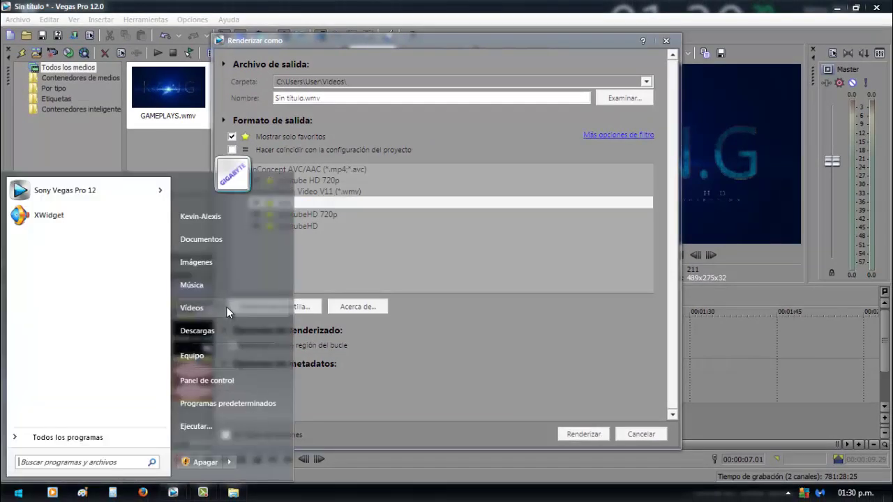
# Check the GAMEPLAYS file's properties (6.39 MB) in the Vídeos library, then close them.
pyautogui.click(227, 307)
pyautogui.rightClick(509, 222)
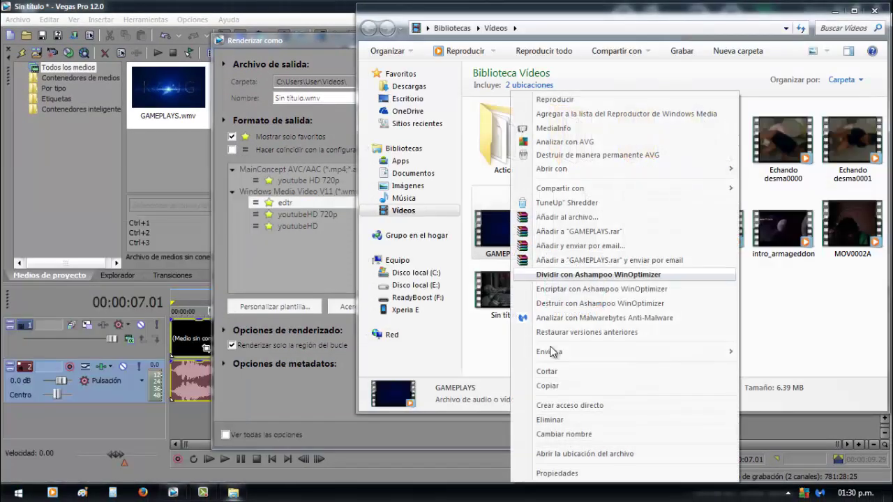
pyautogui.click(556, 474)
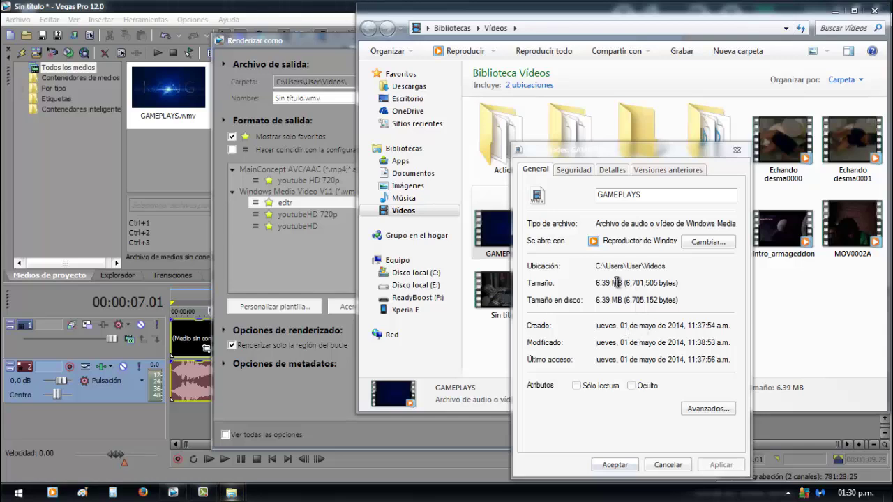
pyautogui.click(674, 465)
# Render without overwriting Sin título.wmv, renaming the output file to 'Intro'.
pyautogui.click(836, 13)
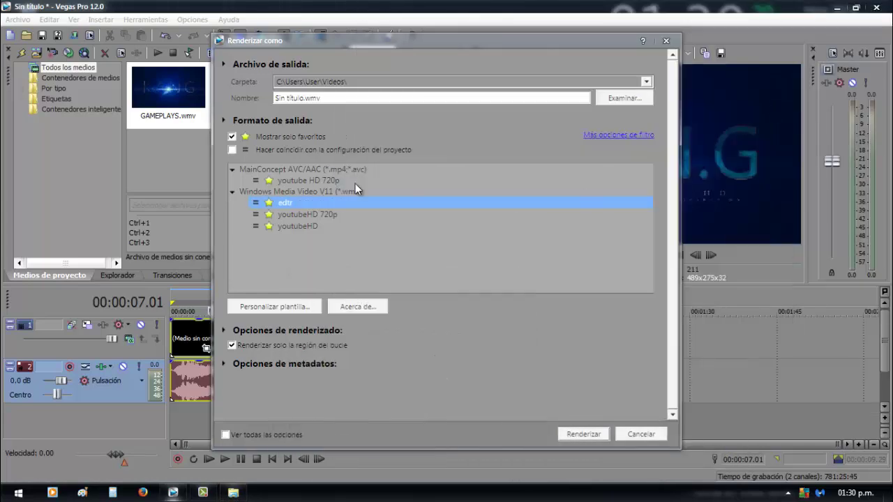
pyautogui.click(592, 435)
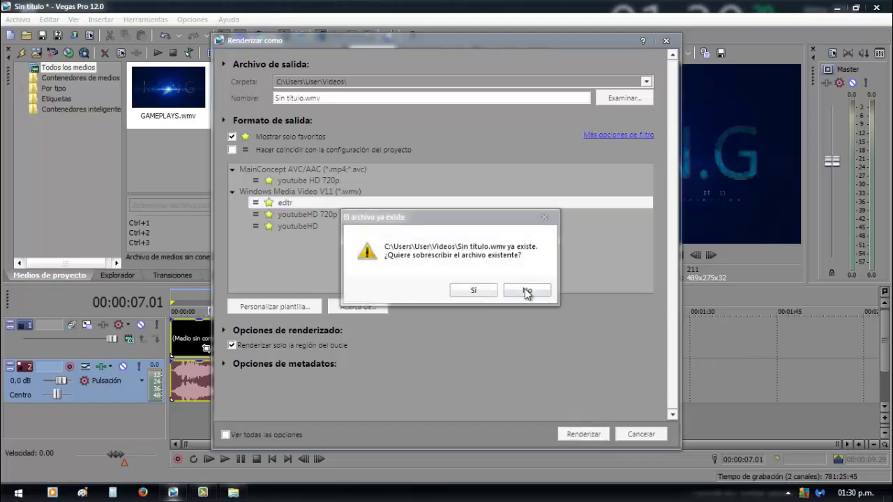
pyautogui.click(527, 291)
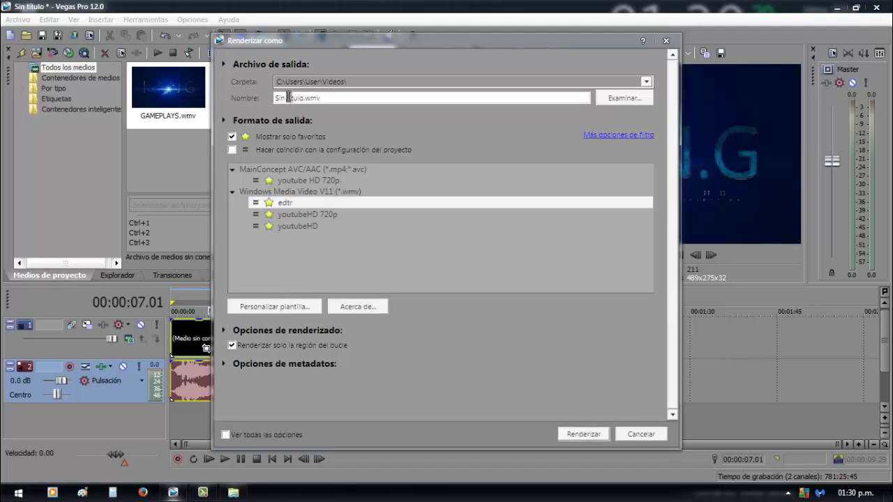
pyautogui.press('BackSpace')
pyautogui.press('BackSpace')
pyautogui.press('BackSpace')
pyautogui.write('In')
pyautogui.write('tro')
# Start the intro blue.wmv render and change vegas120.exe's priority in Task Manager.
pyautogui.click(584, 434)
pyautogui.rightClick(401, 494)
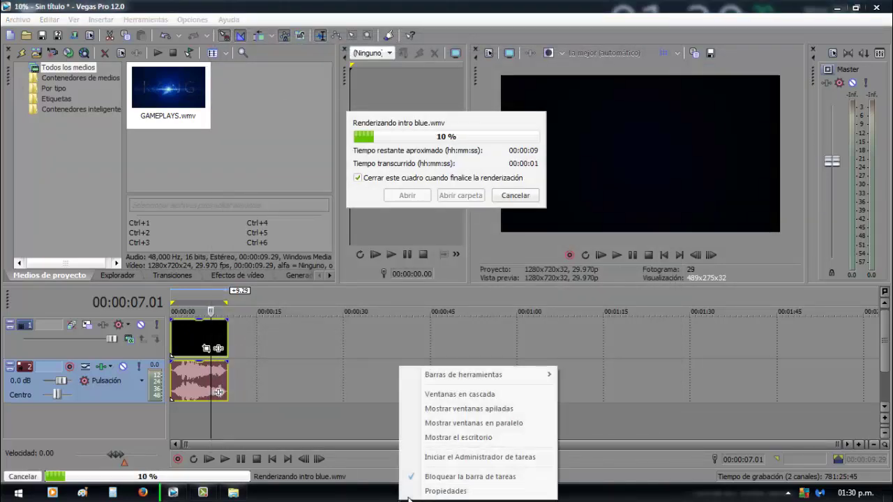
pyautogui.click(460, 458)
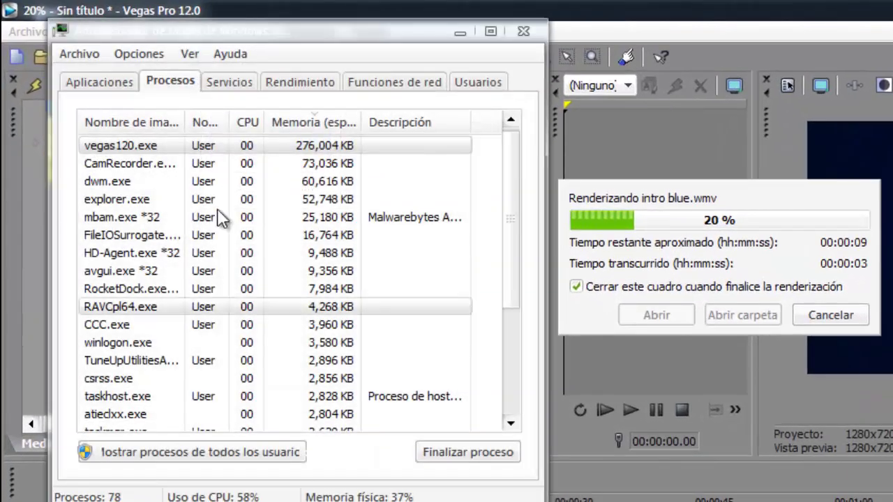
pyautogui.rightClick(124, 147)
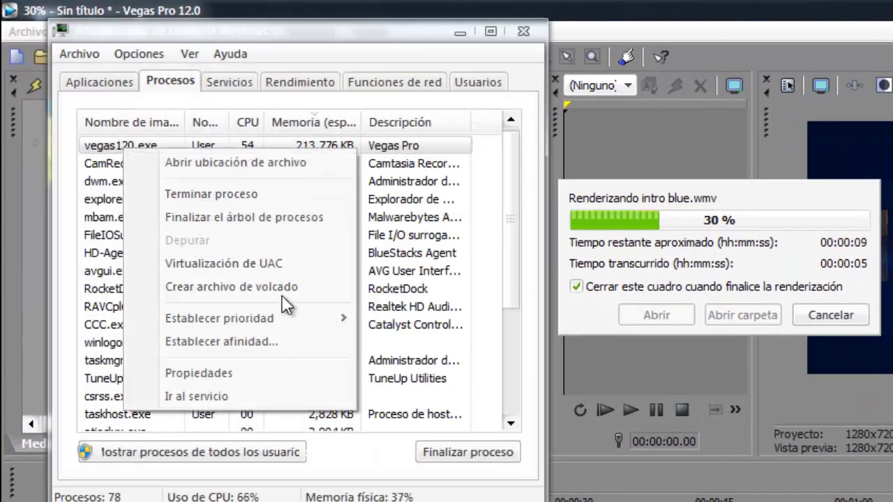
pyautogui.moveTo(295, 322)
pyautogui.click(408, 340)
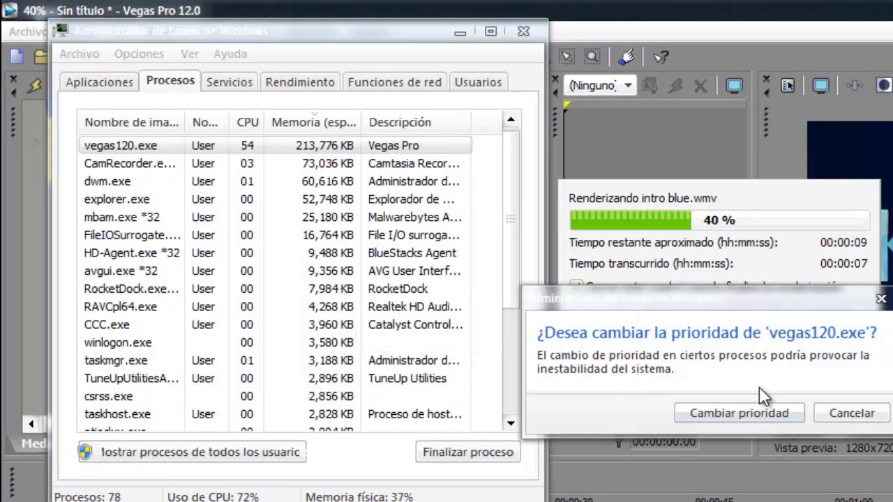
pyautogui.click(722, 413)
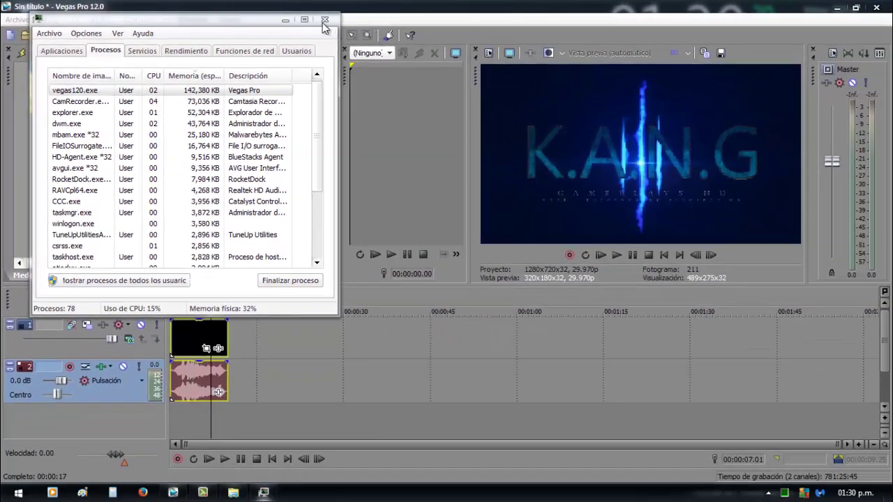
# Close and reopen Task Manager, revisit the vegas120.exe process options, then close it.
pyautogui.click(325, 20)
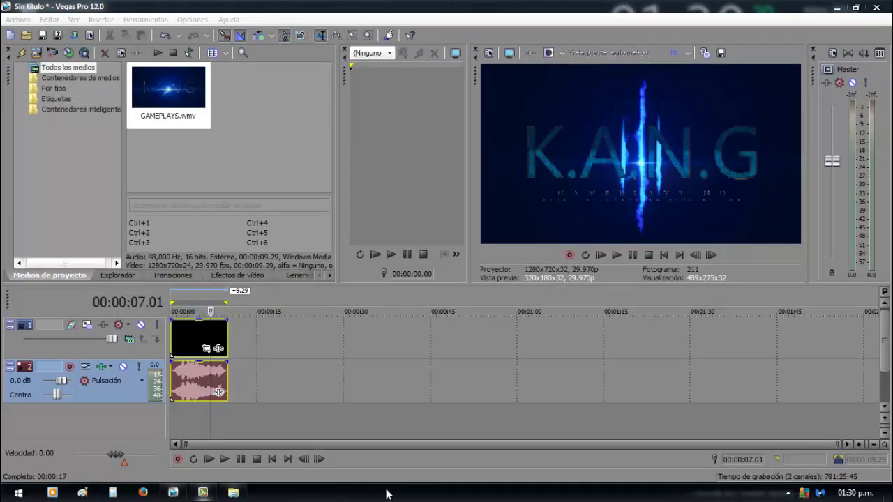
pyautogui.rightClick(354, 497)
pyautogui.click(410, 450)
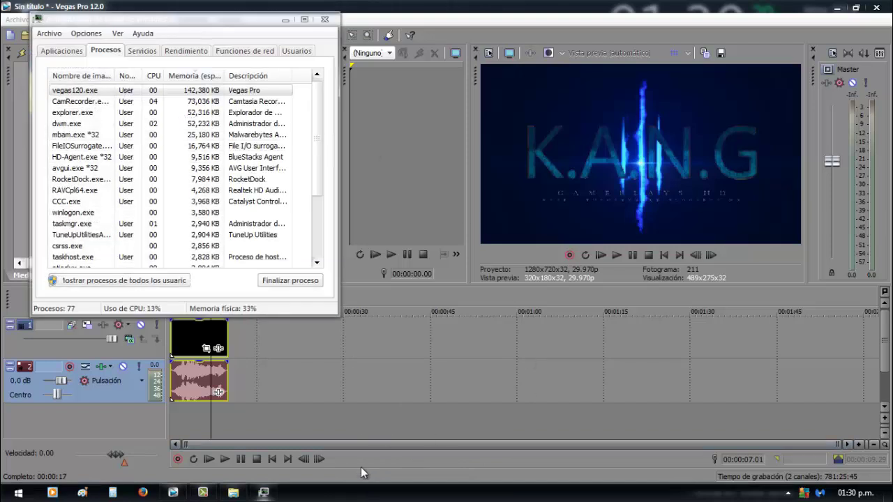
pyautogui.rightClick(345, 495)
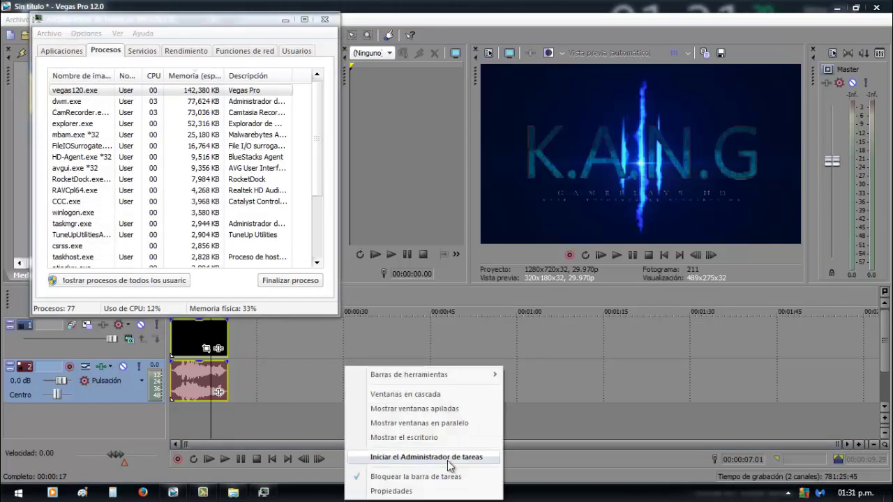
pyautogui.click(584, 499)
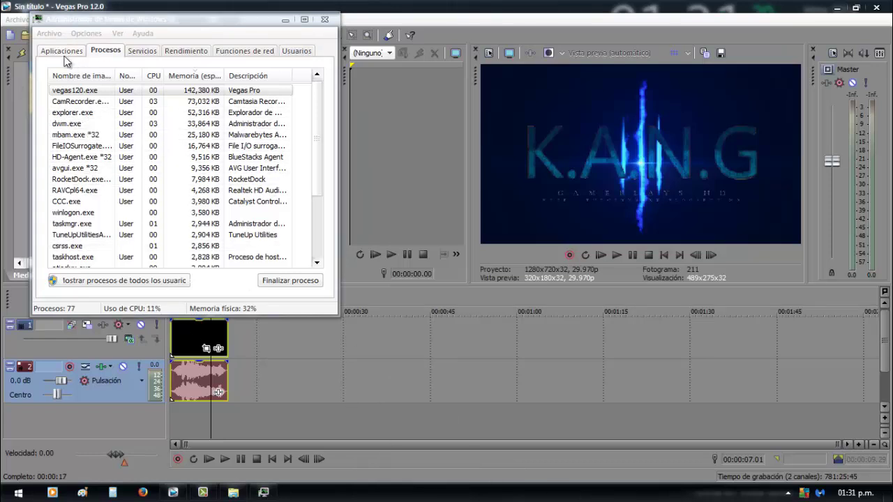
pyautogui.click(80, 95)
pyautogui.rightClick(81, 97)
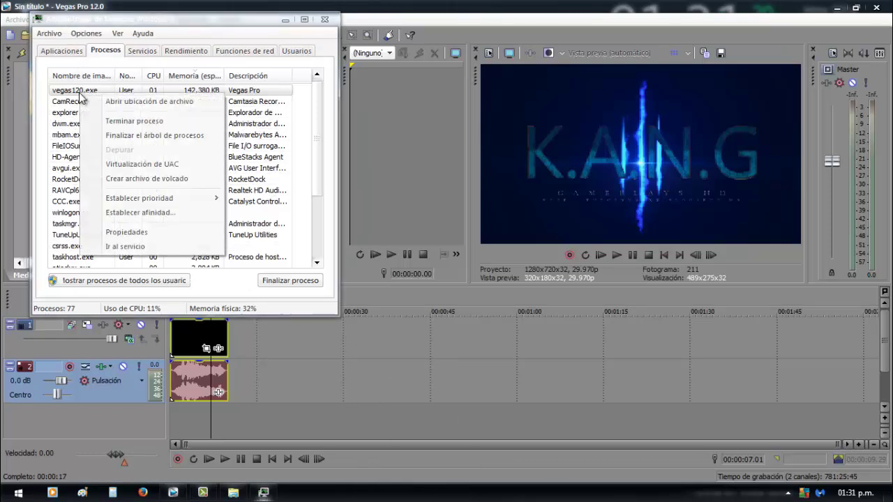
pyautogui.moveTo(199, 200)
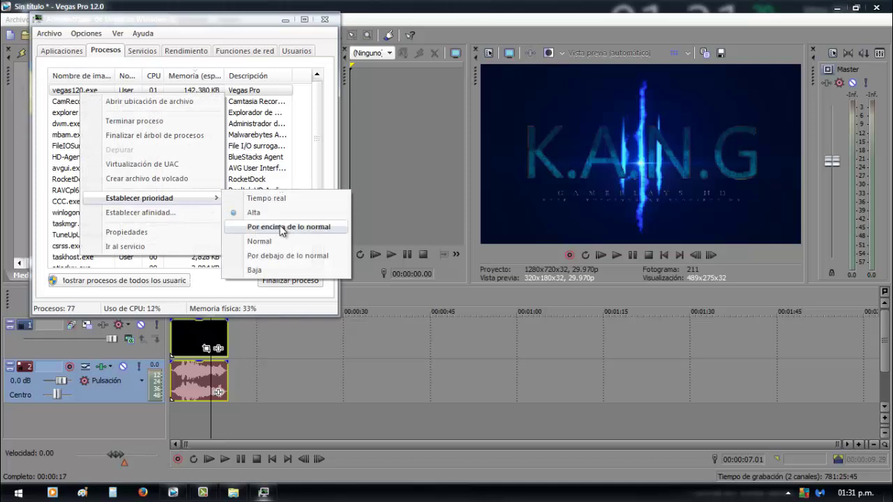
pyautogui.click(324, 19)
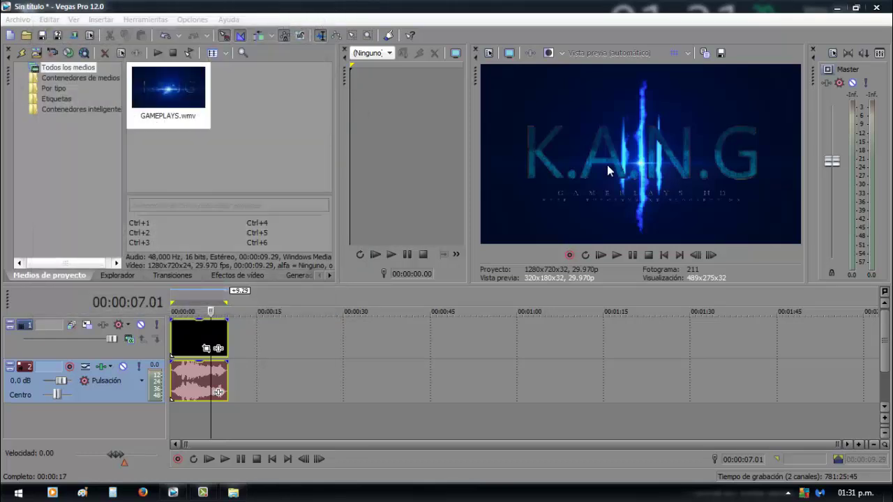
# Close Vegas Pro without saving and view the Vídeos library with the intro blue file.
pyautogui.click(857, 8)
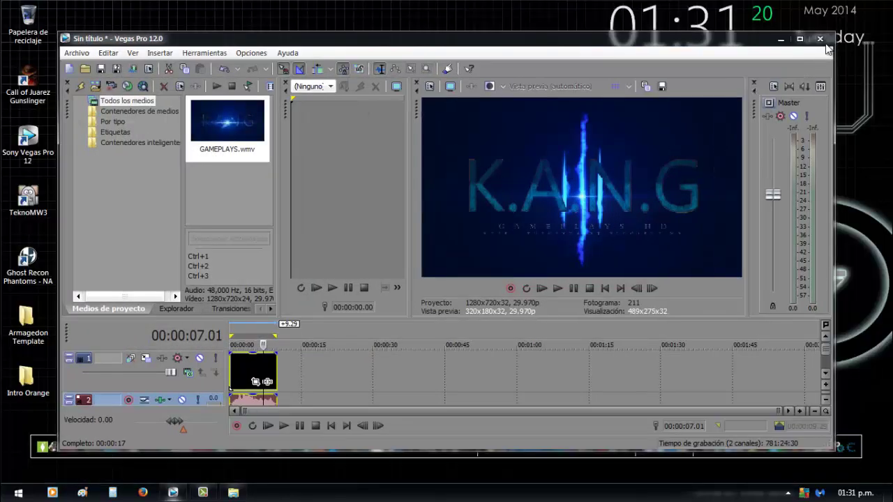
pyautogui.click(820, 39)
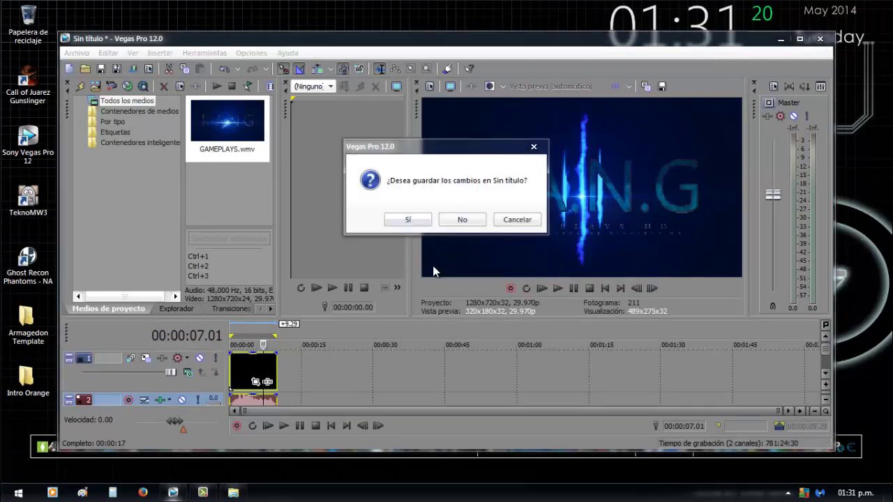
pyautogui.click(467, 219)
pyautogui.press('super')
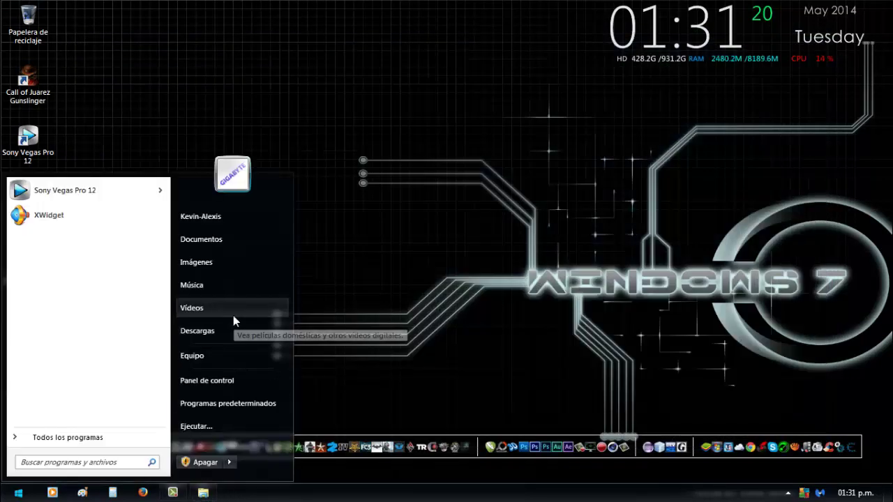
pyautogui.click(233, 315)
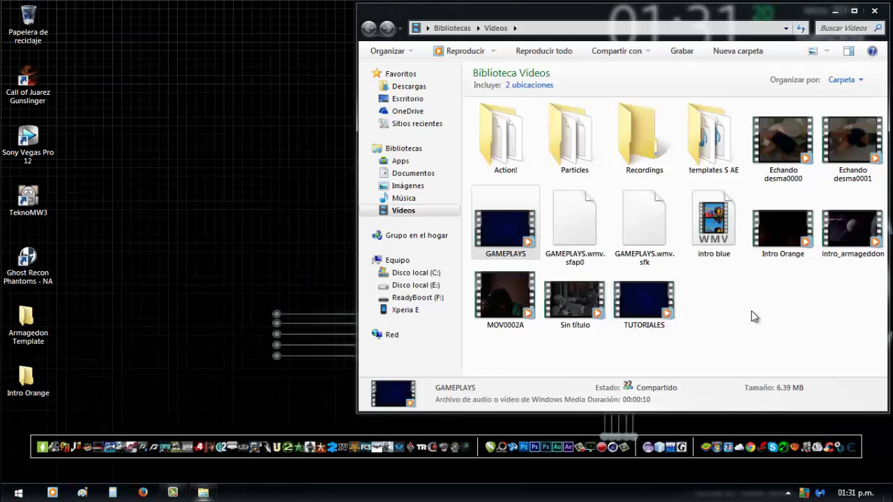
# Play the rendered intro blue video, then the original GAMEPLAYS video, in Media Player.
pyautogui.click(761, 309)
pyautogui.doubleClick(713, 241)
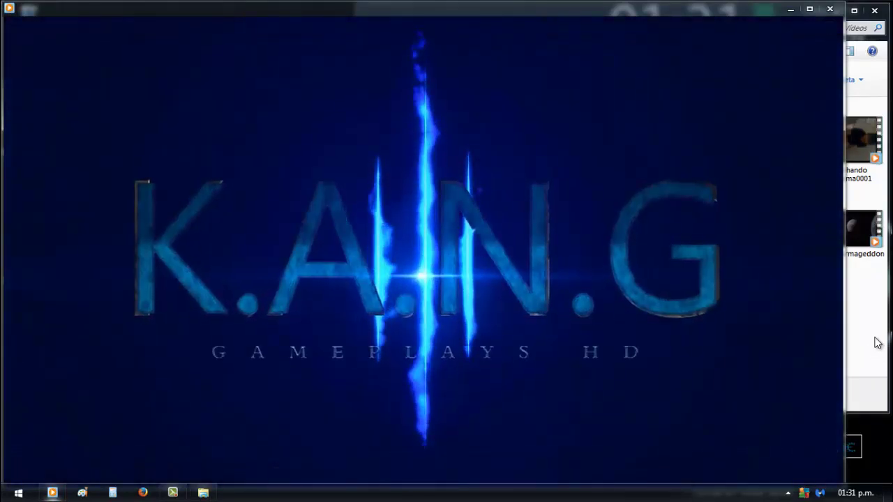
pyautogui.click(876, 339)
pyautogui.doubleClick(509, 238)
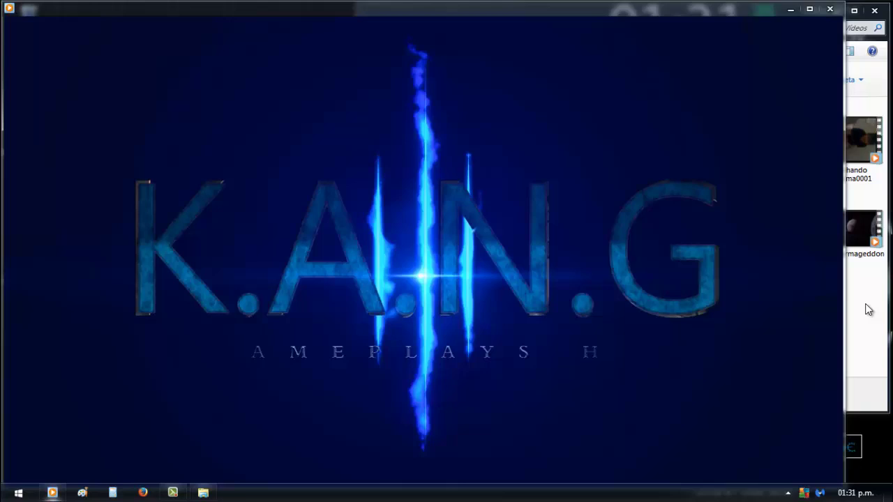
# Open the Propiedades of intro blue to see its 2.36 MB file size.
pyautogui.click(866, 305)
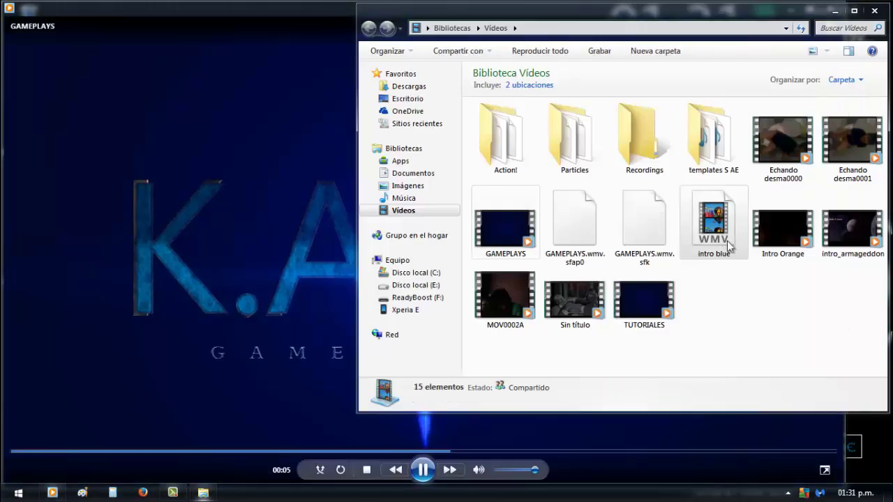
pyautogui.click(720, 237)
pyautogui.rightClick(720, 237)
pyautogui.click(727, 472)
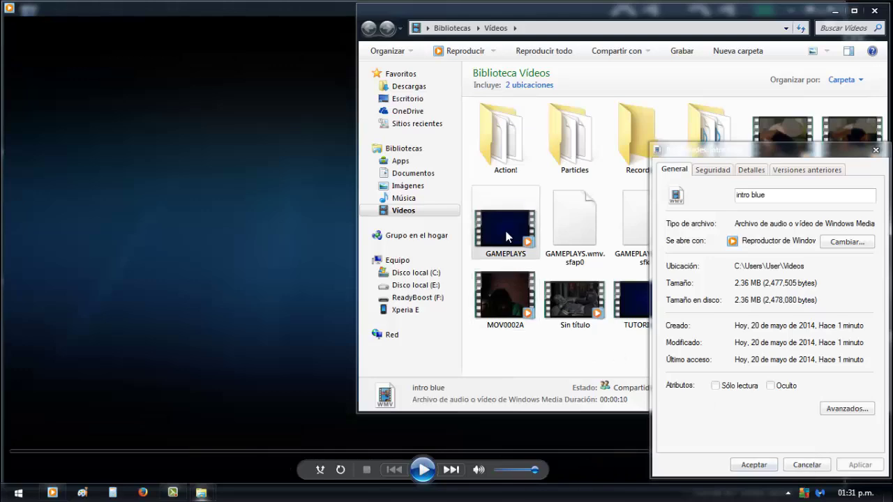
pyautogui.doubleClick(507, 231)
# Close Media Player and intro blue's properties, then check GAMEPLAYS' 6.39 MB size.
pyautogui.click(830, 9)
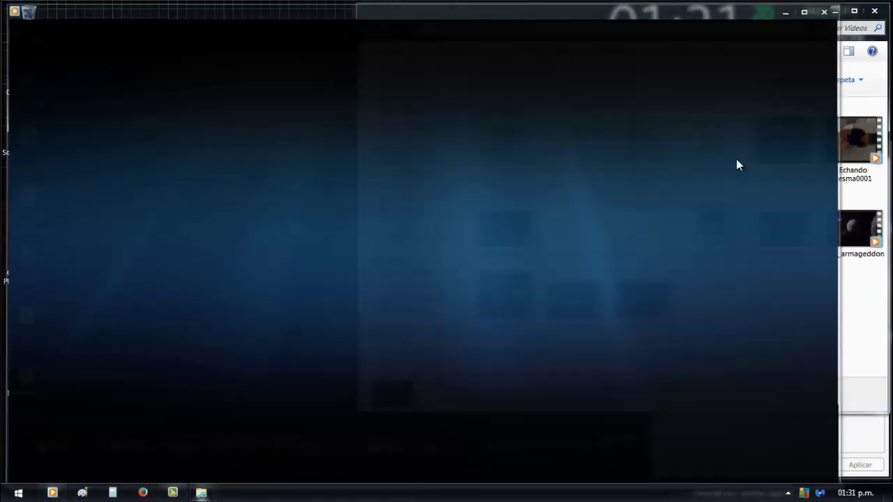
pyautogui.click(723, 459)
pyautogui.click(744, 462)
pyautogui.rightClick(509, 247)
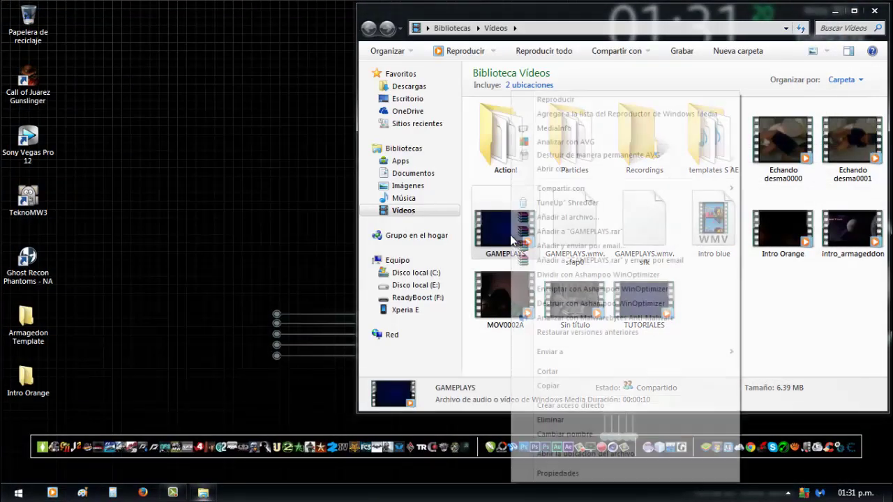
pyautogui.click(578, 475)
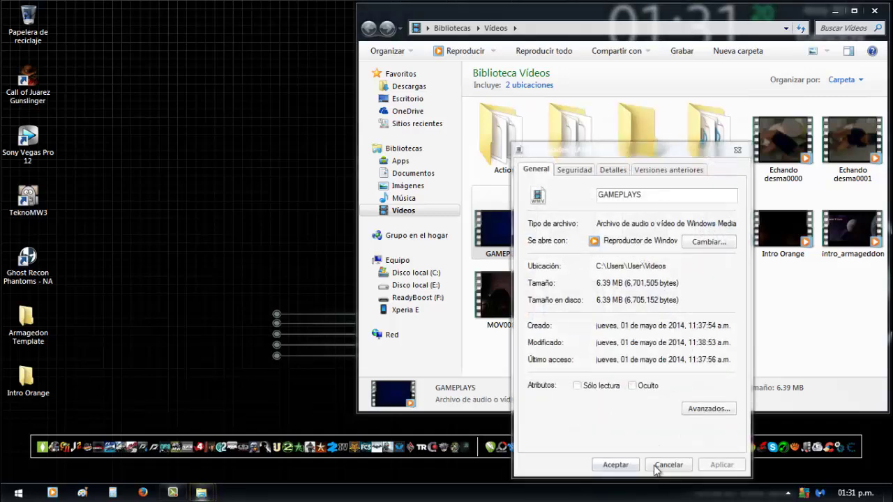
pyautogui.click(656, 466)
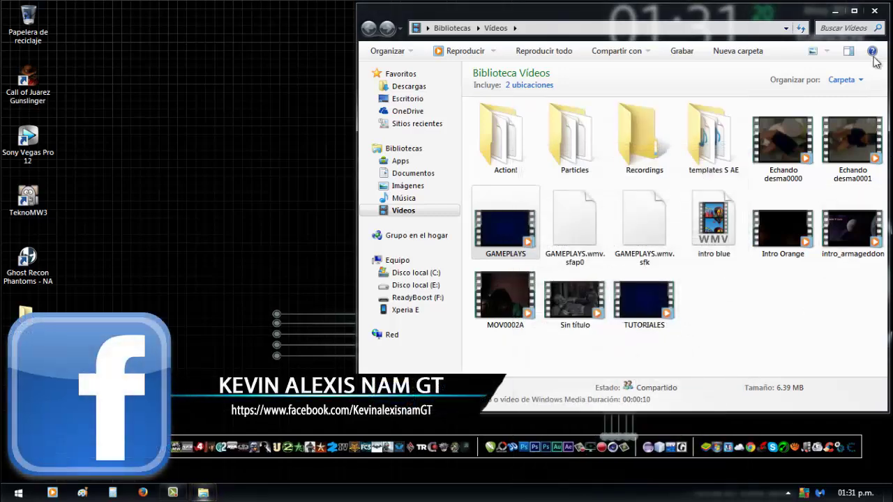
# Close the Vídeos Explorer window to return to the desktop.
pyautogui.click(874, 10)
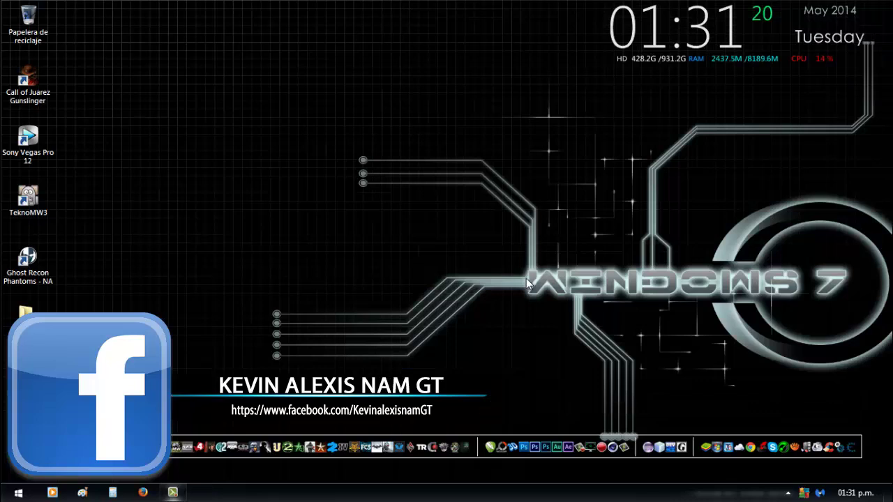